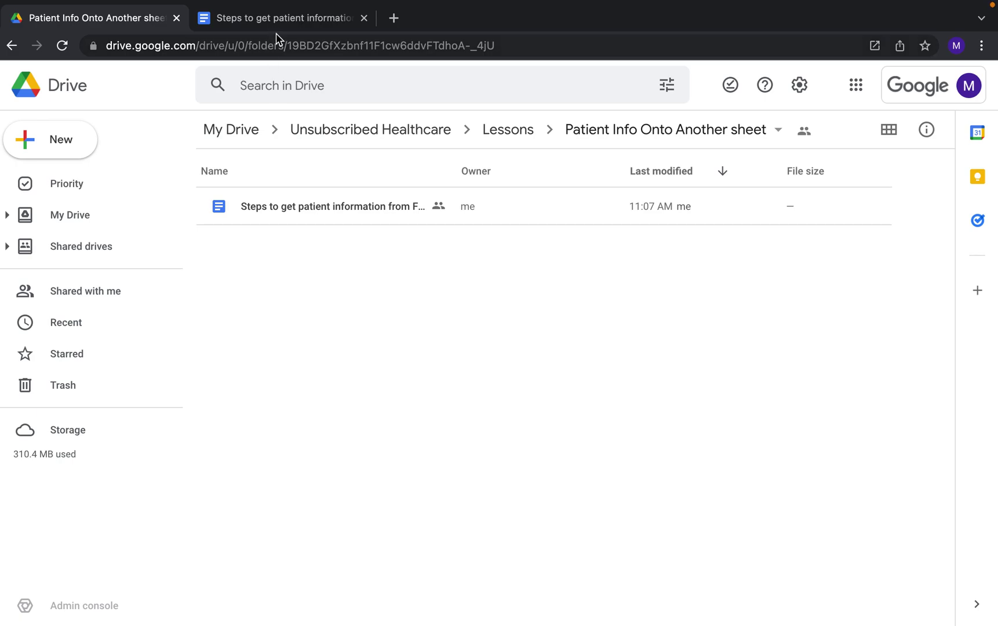
# - Bring up the patient-information steps document and scroll through its five outlined sections
pyautogui.click(293, 23)
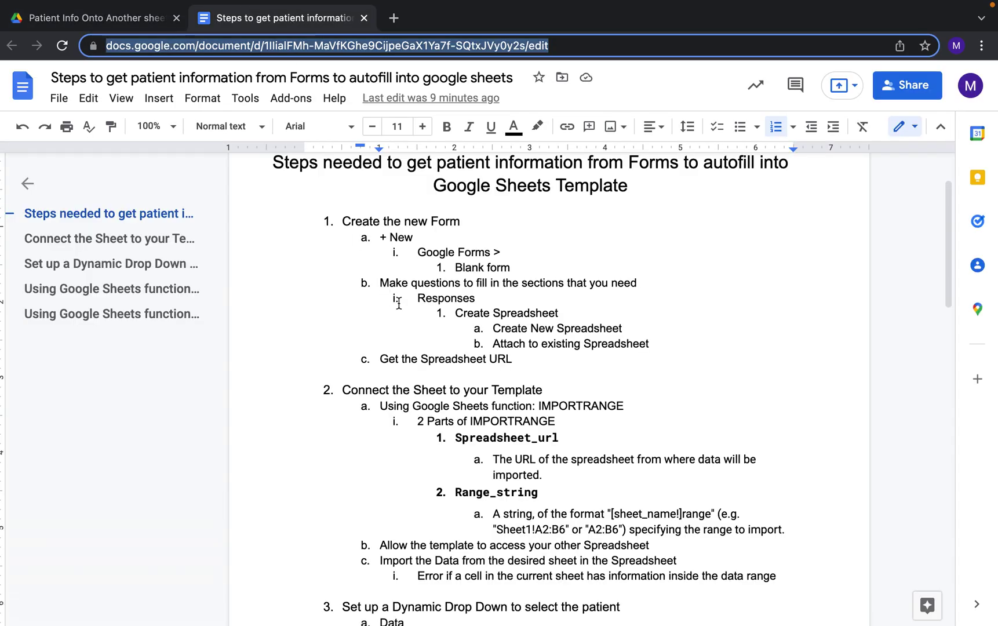
pyautogui.scroll(-2, 492, 299)
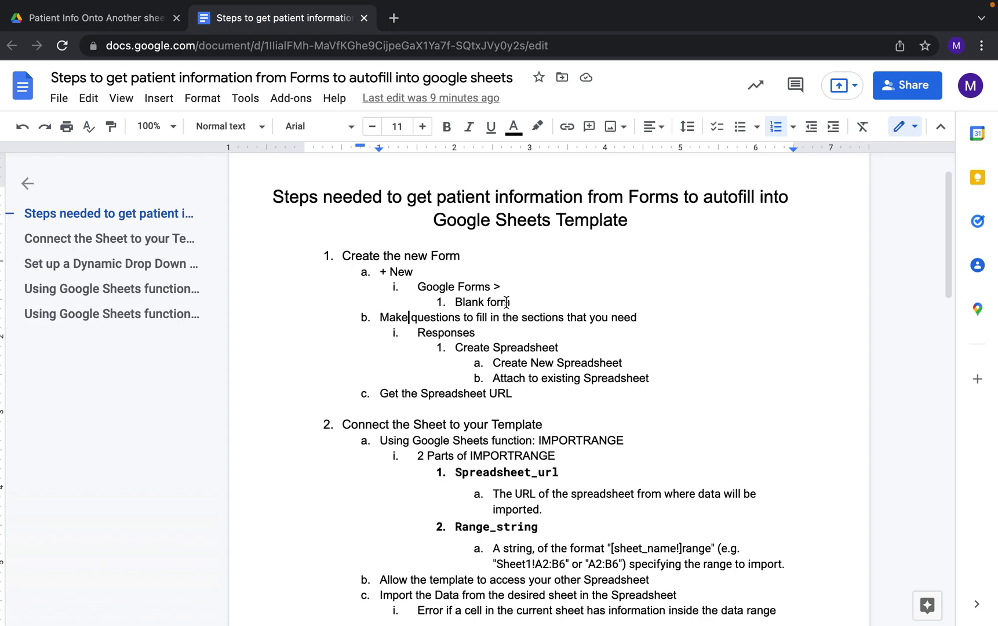
pyautogui.scroll(-2, 506, 302)
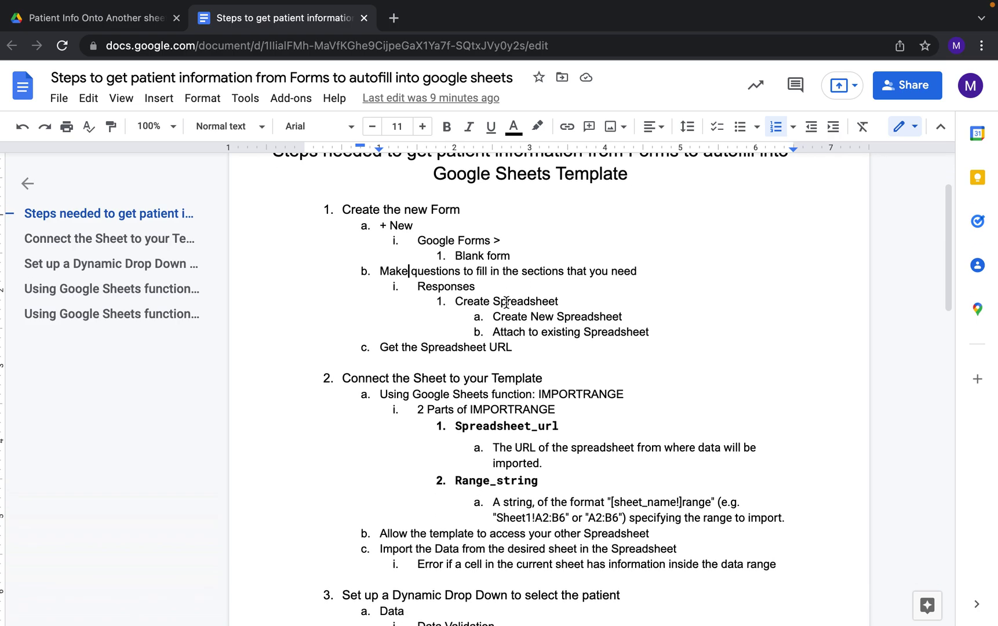
pyautogui.scroll(-2, 507, 302)
pyautogui.scroll(-10, 507, 302)
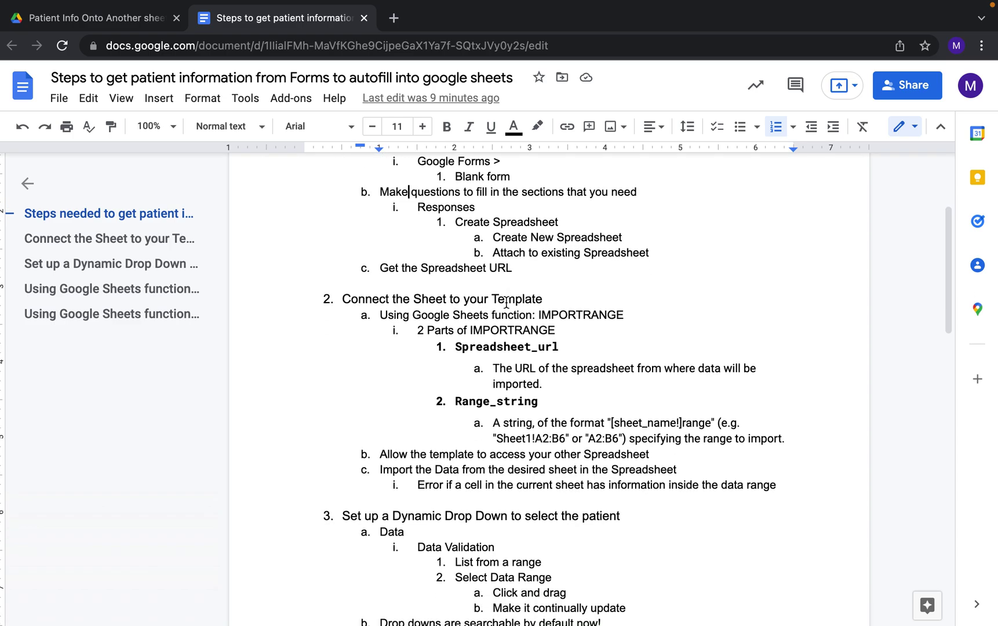
pyautogui.scroll(-18, 506, 302)
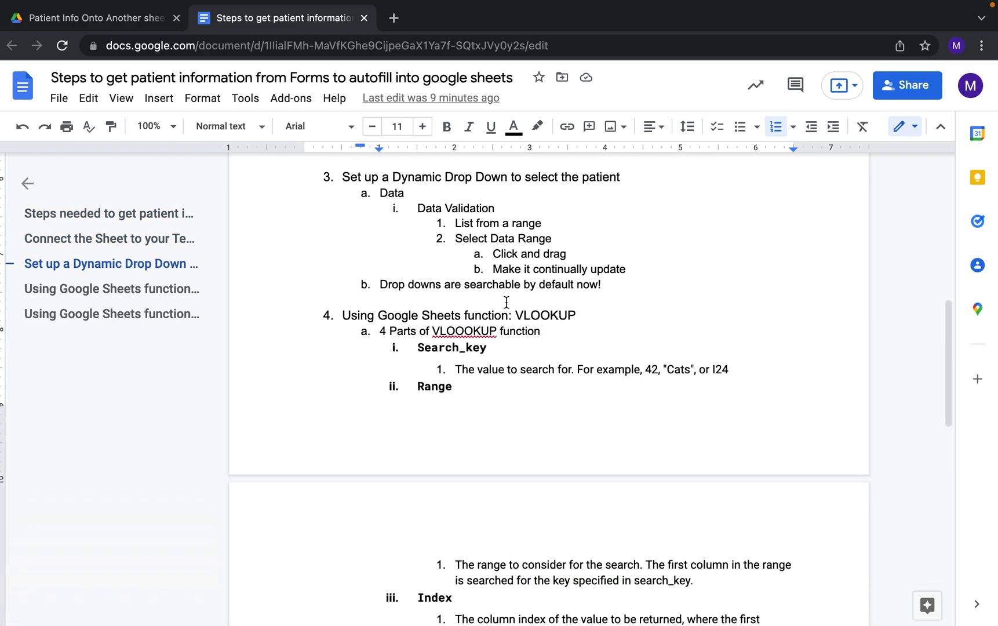
pyautogui.scroll(20, 506, 302)
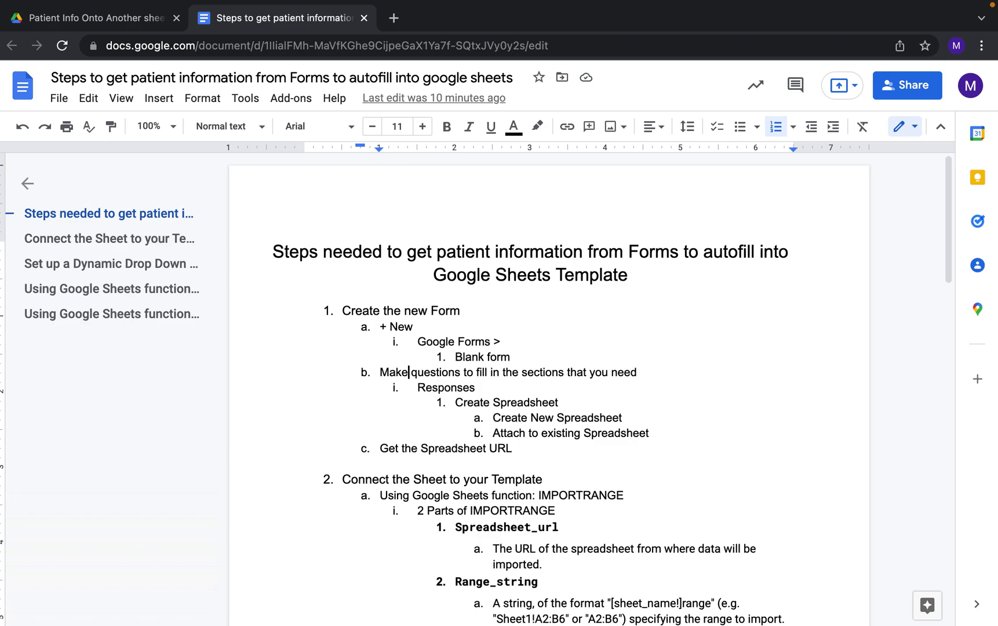
# - Create a blank Google Form in the Patient Info Onto Another sheet folder, sharing it like the folder
pyautogui.click(97, 23)
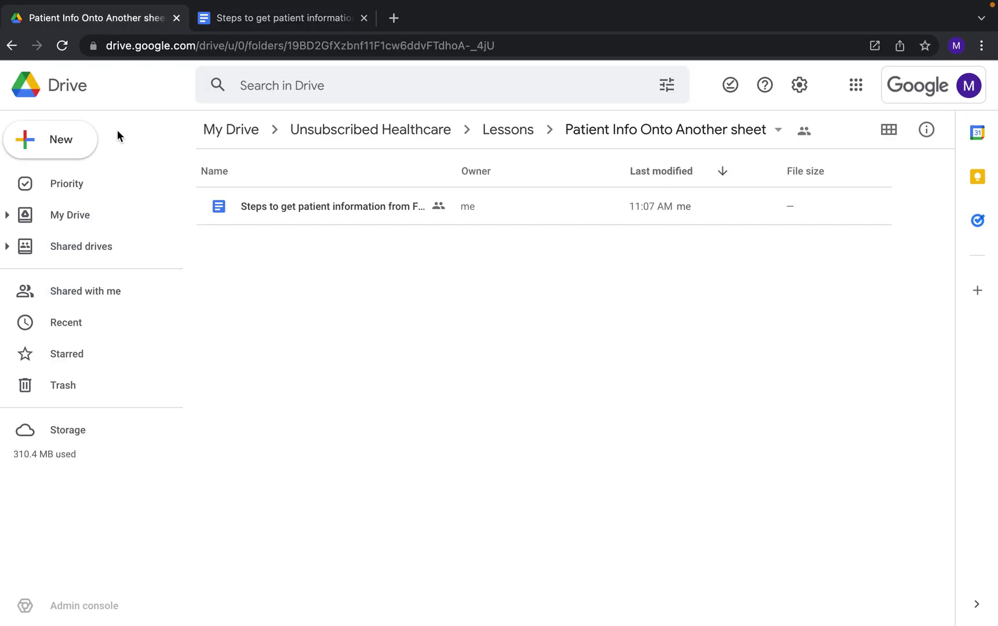
pyautogui.click(61, 139)
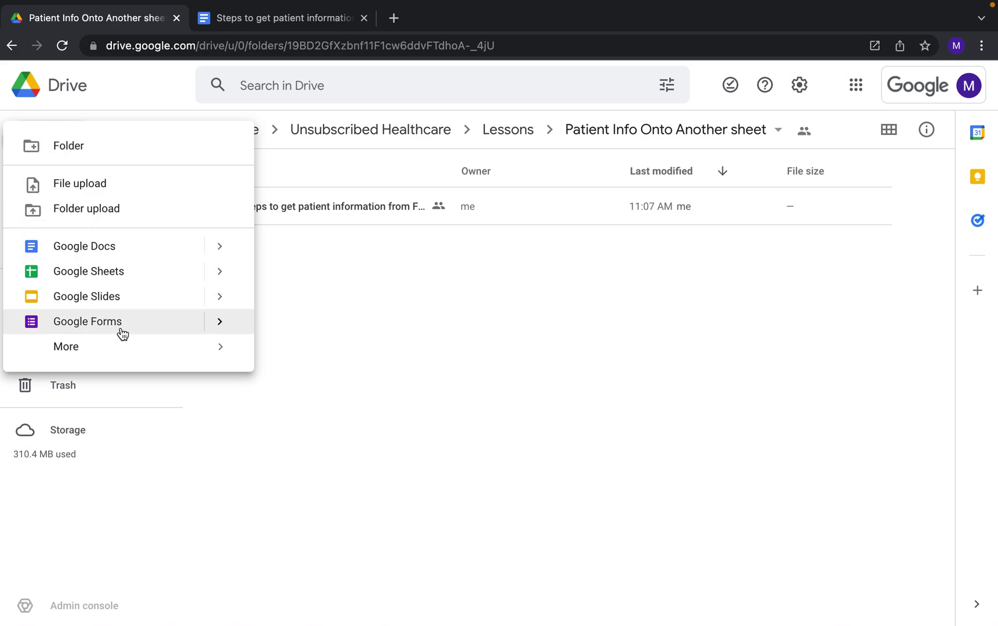
pyautogui.click(221, 333)
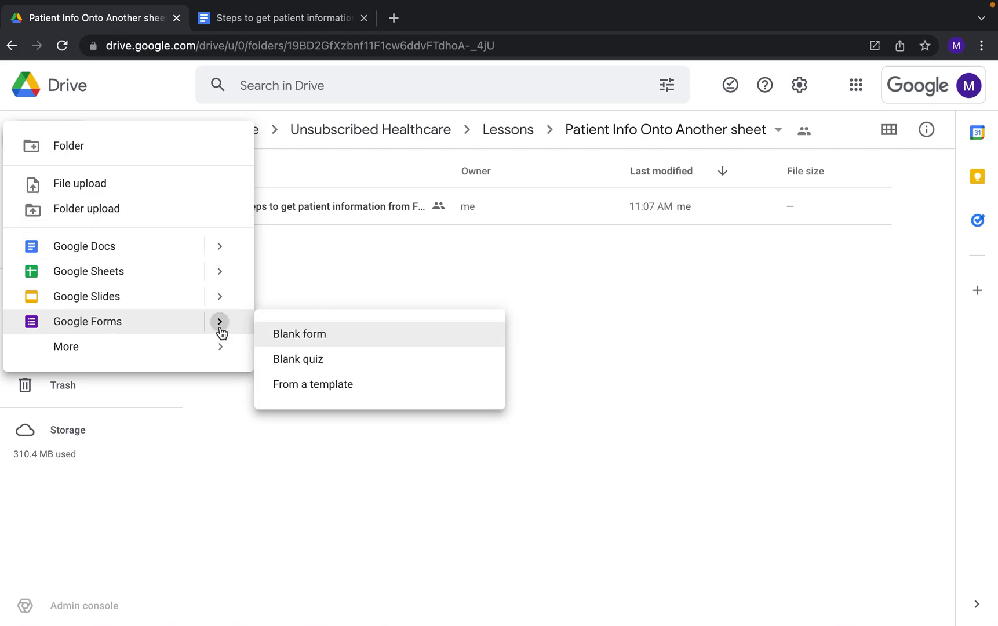
pyautogui.click(290, 340)
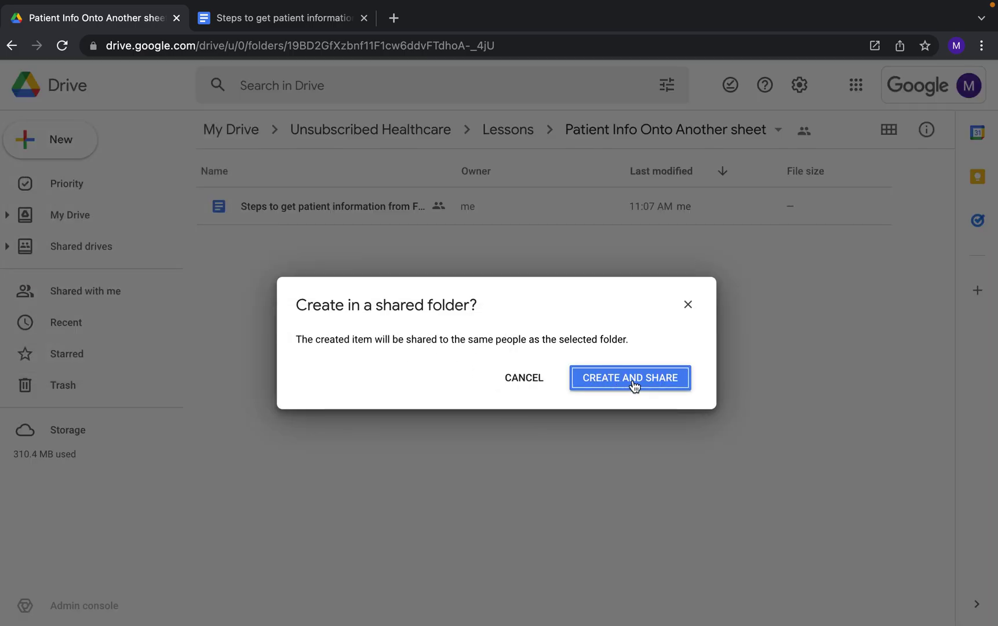
pyautogui.click(634, 385)
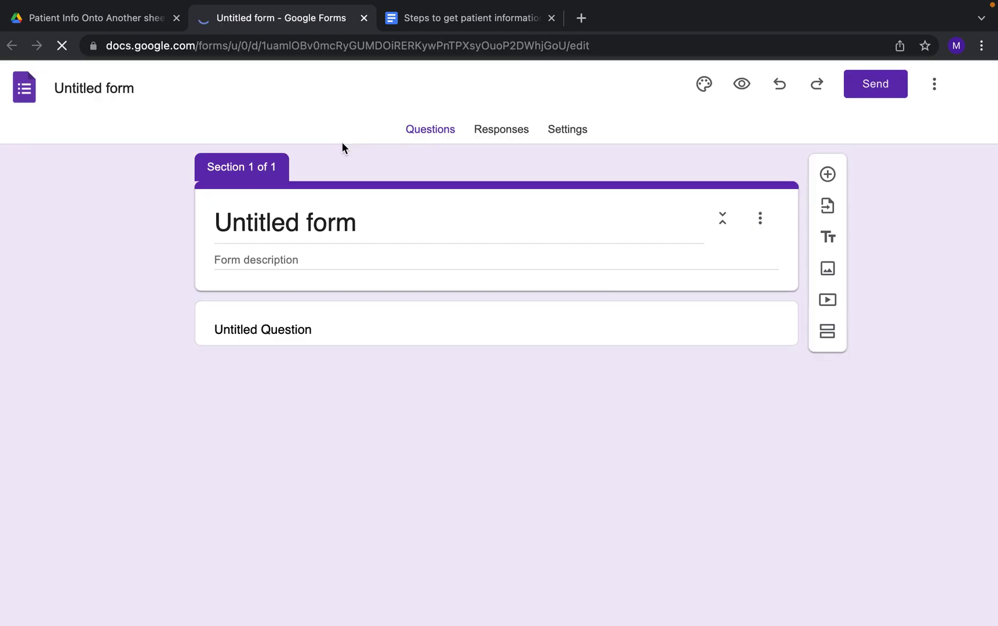
pyautogui.click(332, 195)
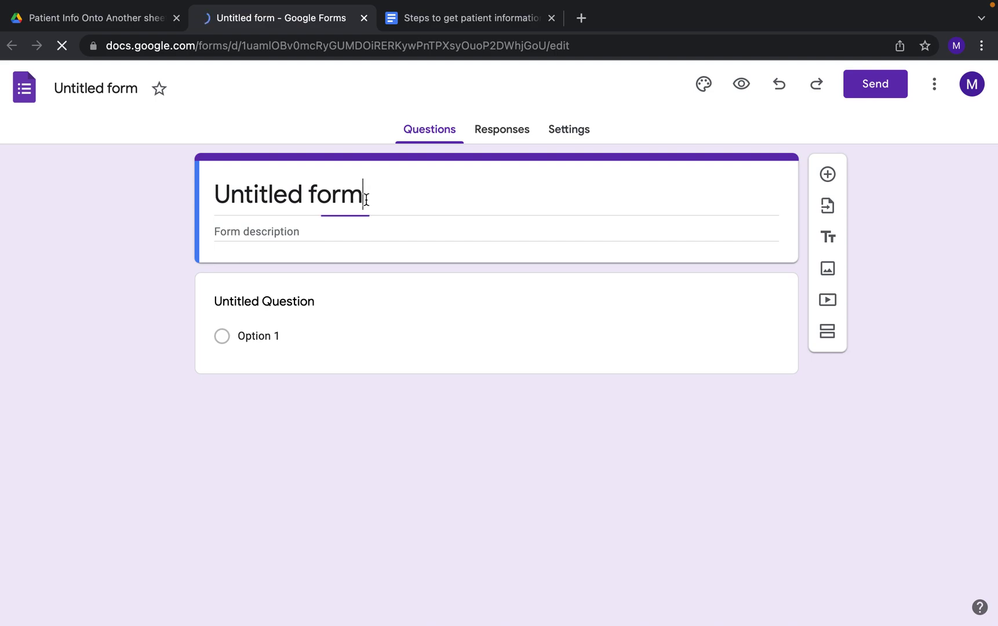
# - Title the form 'Patient Intake' so the file name also reads Patient Intake
pyautogui.click(365, 198)
pyautogui.write('Pati')
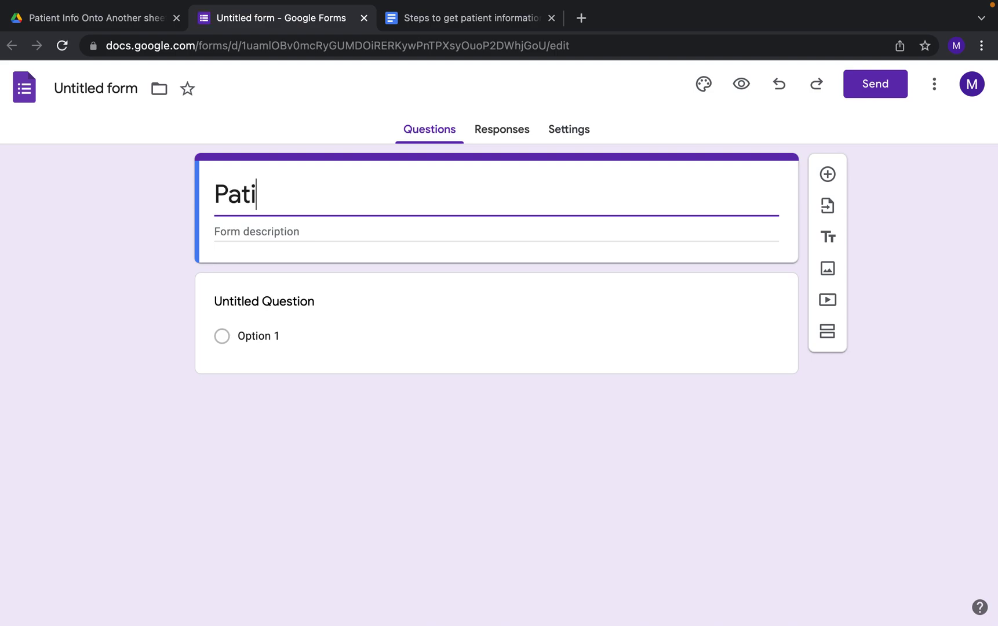
pyautogui.write('ent Intake')
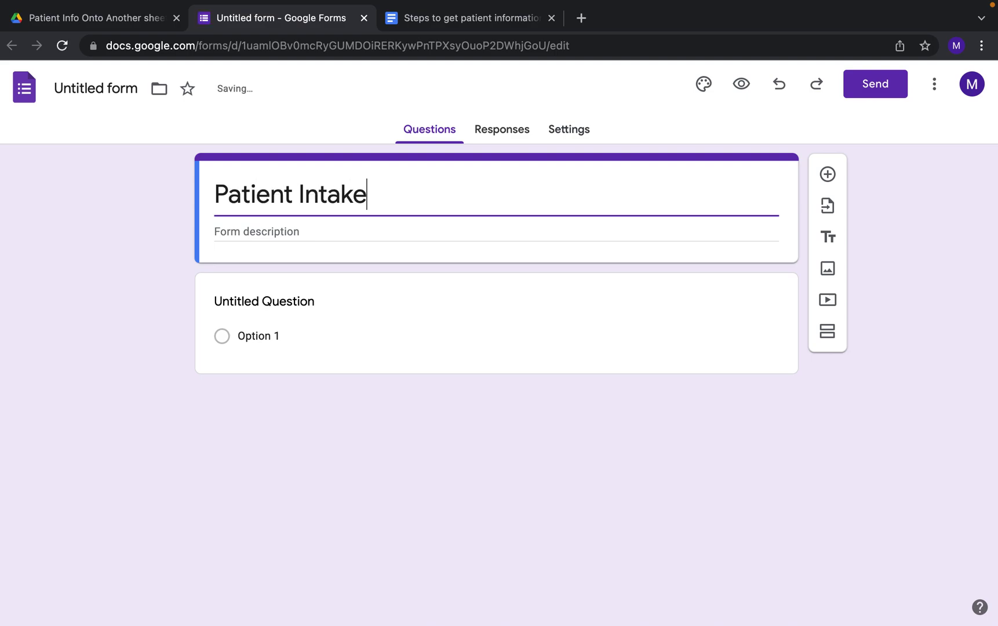
pyautogui.click(103, 90)
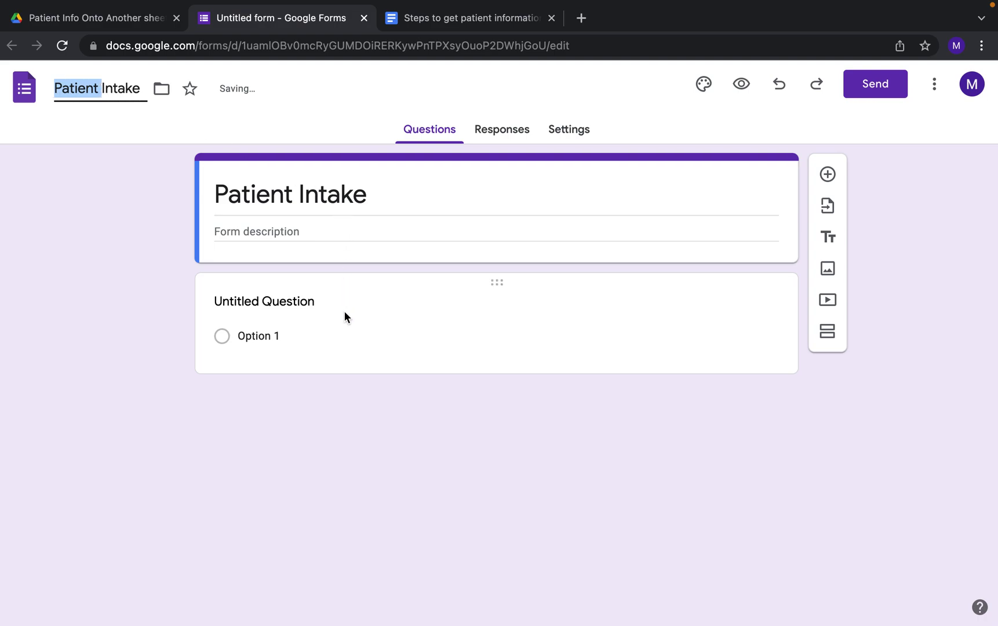
# - Word the first question 'Patient Name (First Name, Last Name)'
pyautogui.click(280, 307)
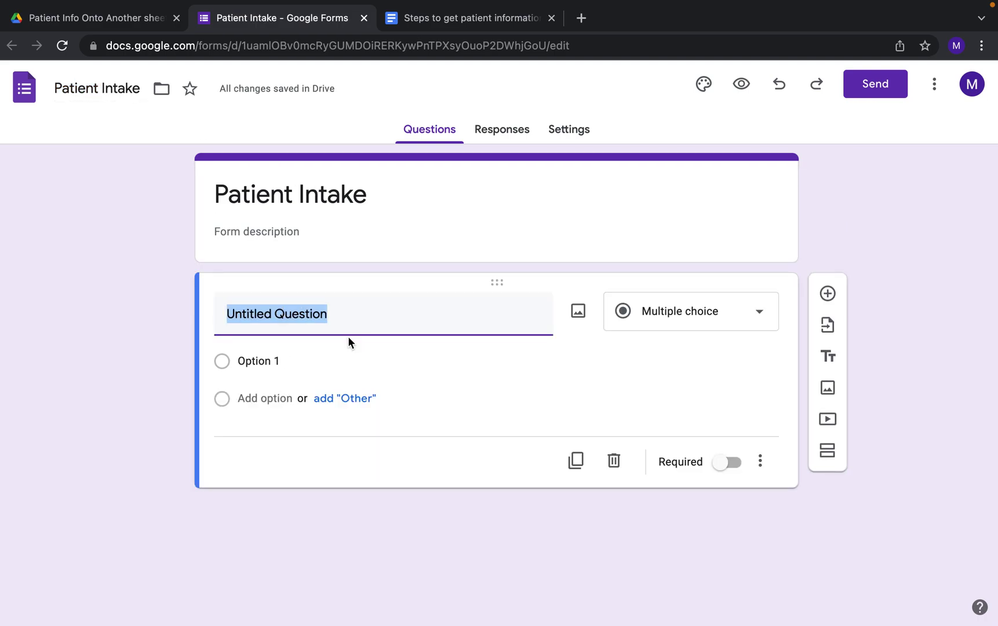
pyautogui.write('Patient Name')
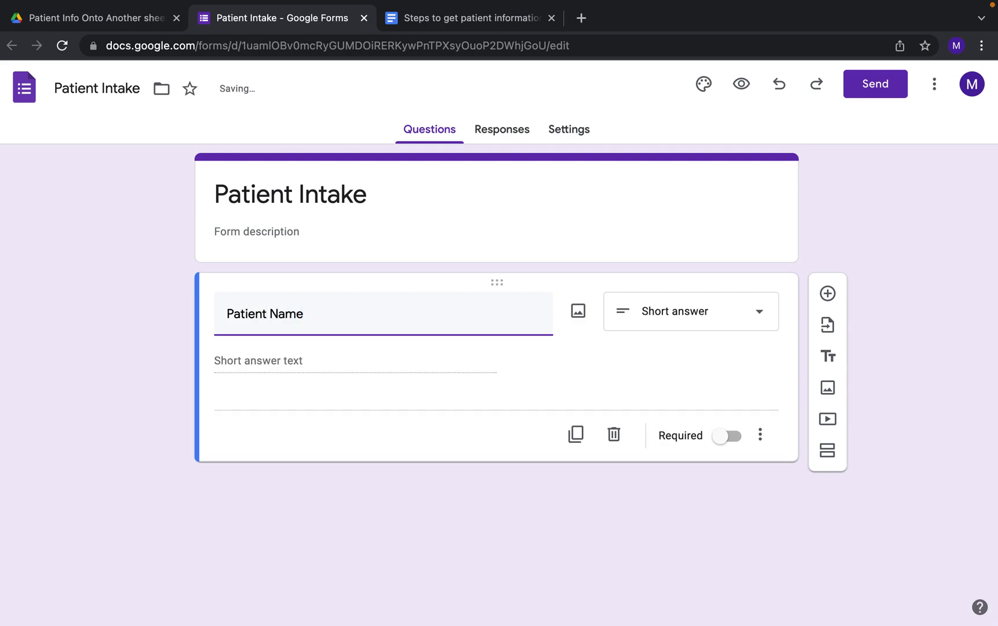
pyautogui.write('(First Name, Last Name')
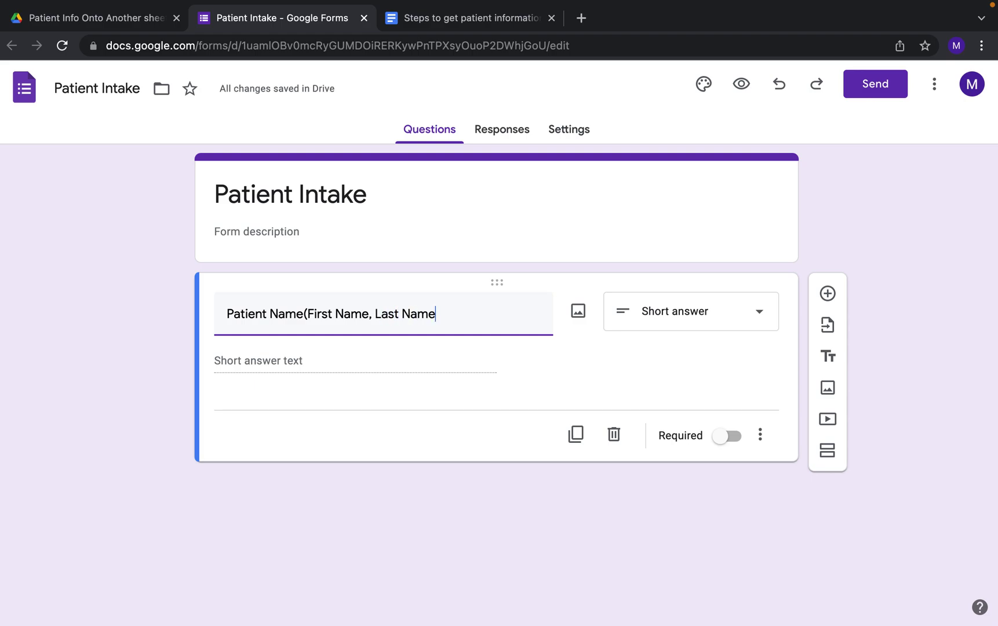
pyautogui.write(')')
# - Add a 'Date of Birth' question below Patient Name
pyautogui.click(828, 293)
pyautogui.click(334, 441)
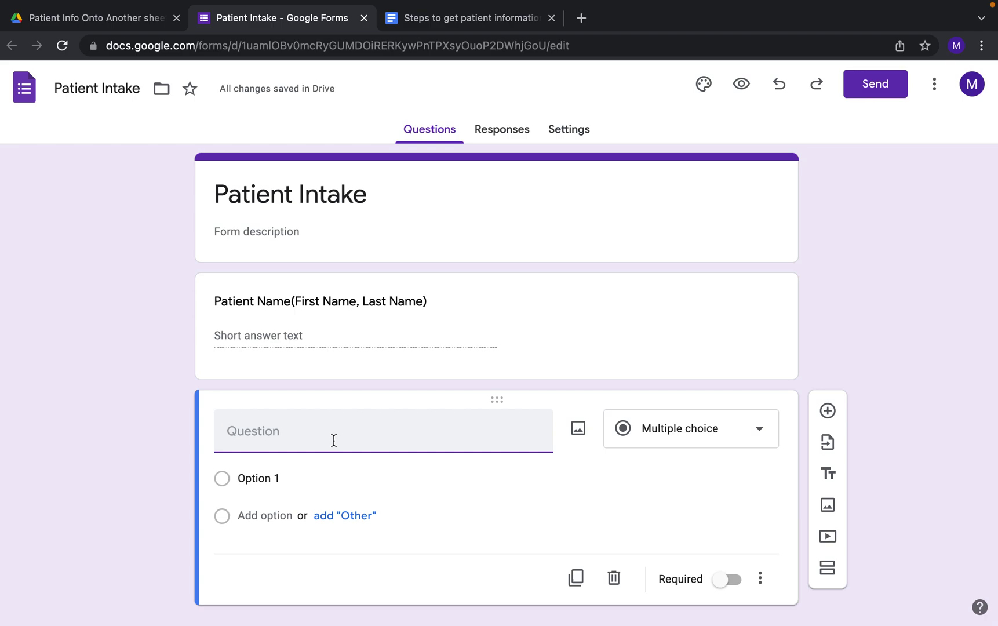
pyautogui.write('B')
pyautogui.press('BackSpace')
pyautogui.write('Da')
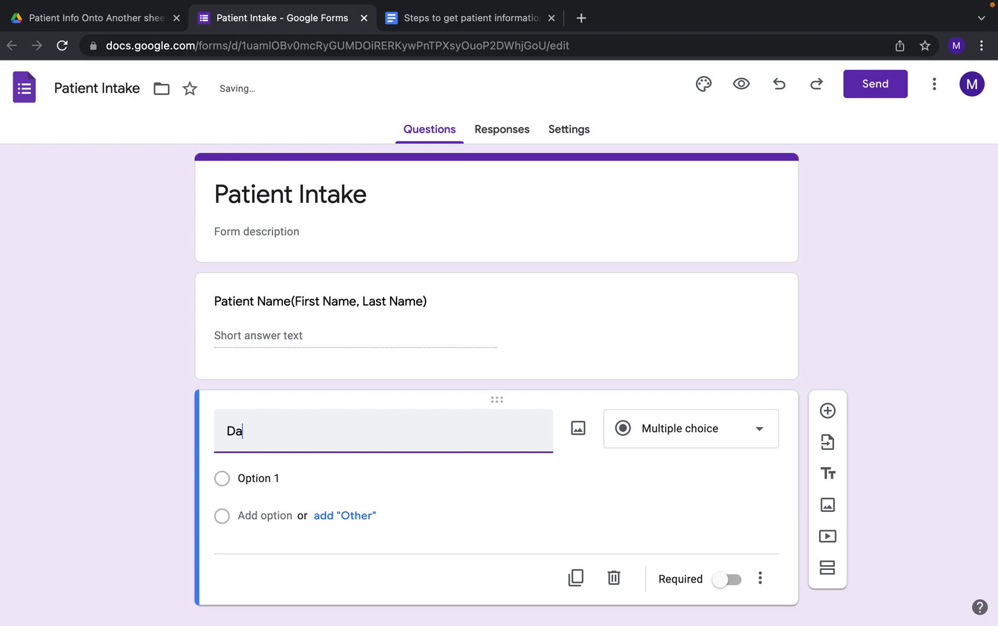
pyautogui.write('te of Birth')
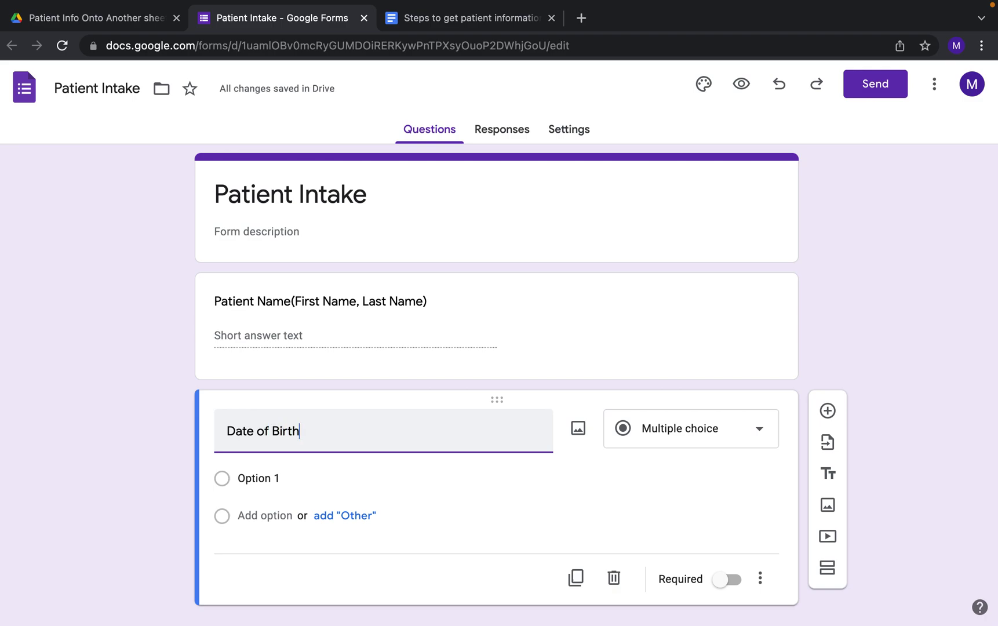
# - Add an 'Email' question below Date of Birth
pyautogui.click(828, 411)
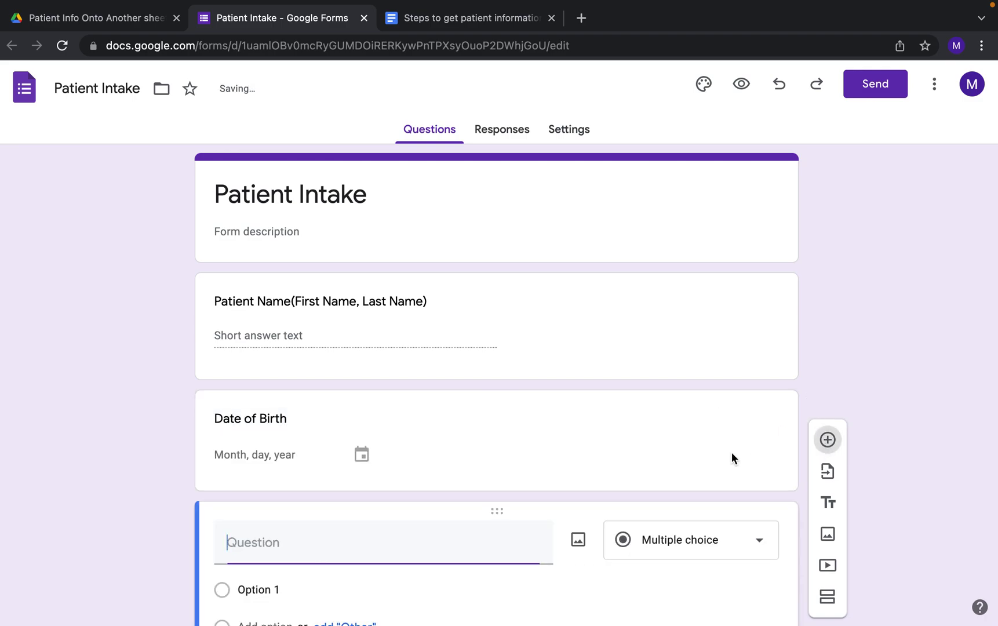
pyautogui.click(486, 472)
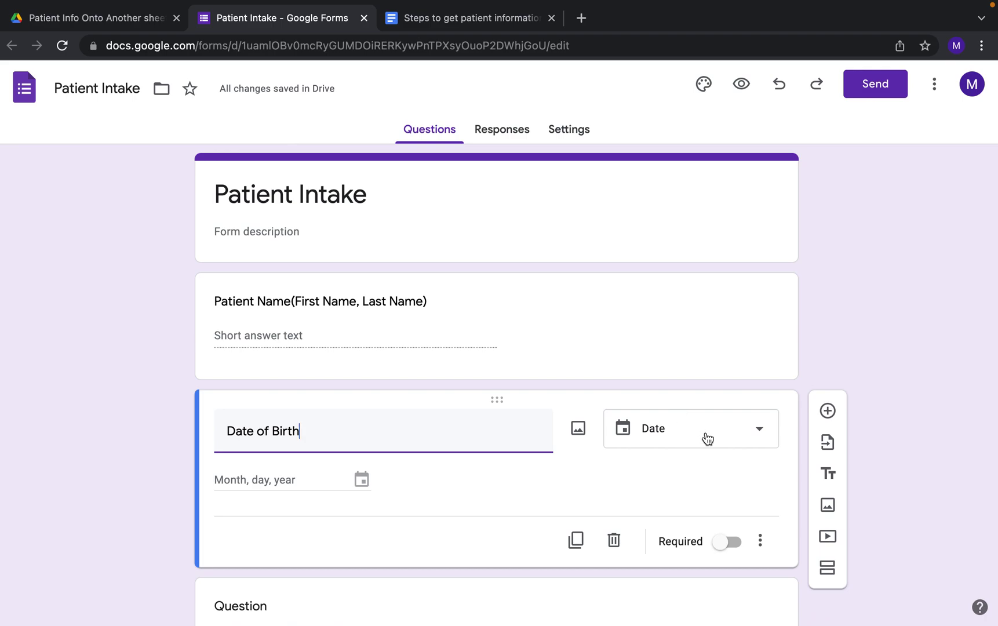
pyautogui.scroll(-2, 706, 437)
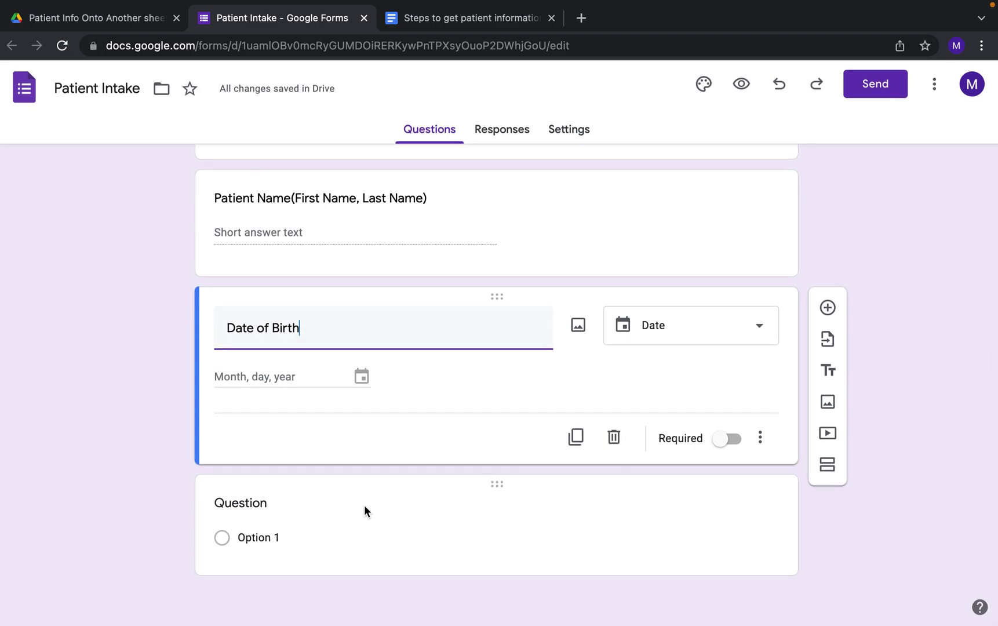
pyautogui.click(255, 506)
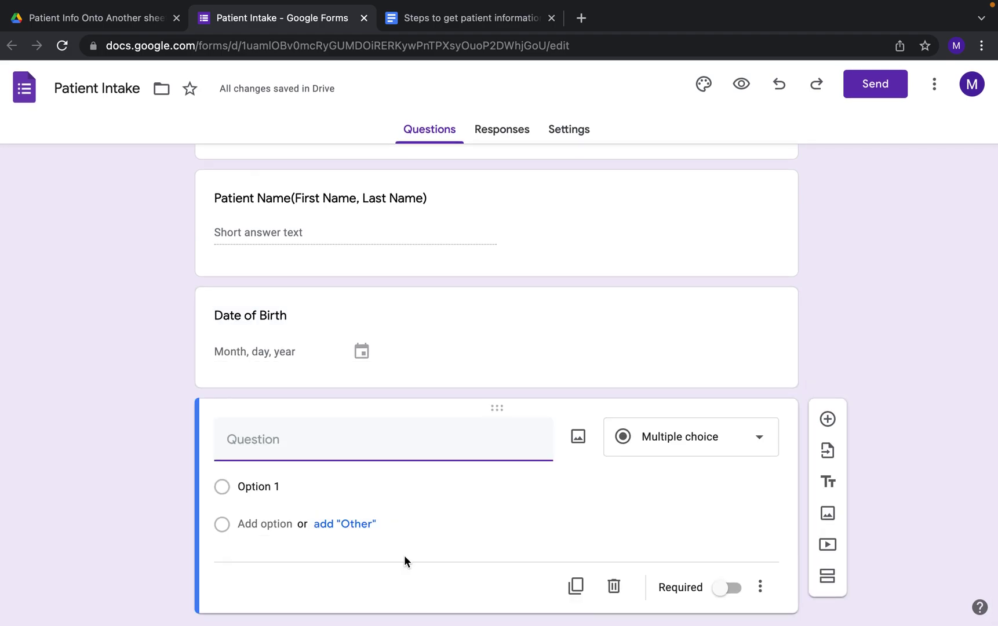
pyautogui.write('Email')
# - Add 'Phone Number' and 'Street Address' short-answer questions
pyautogui.click(828, 418)
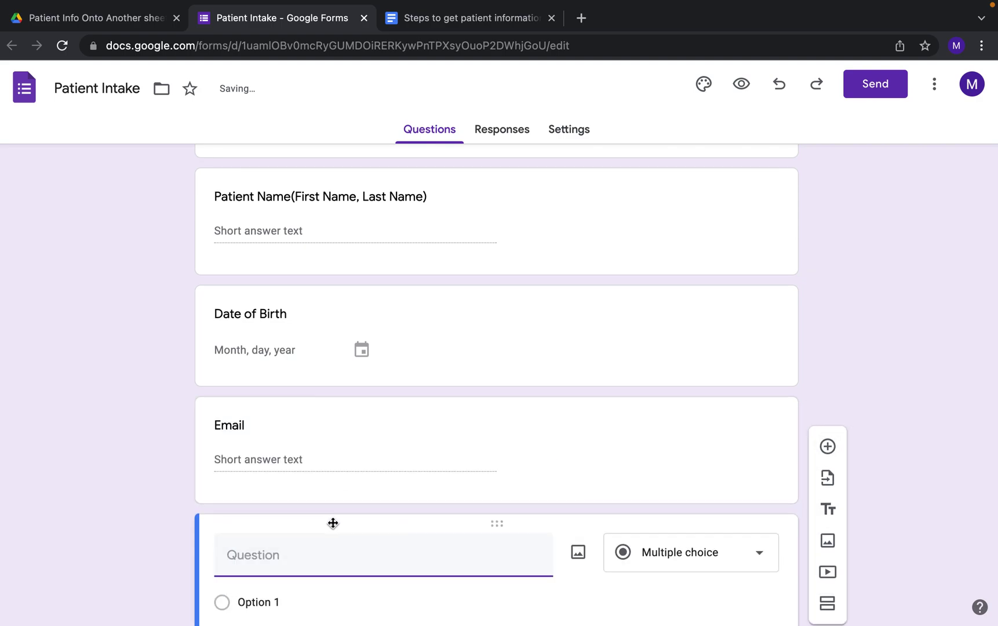
pyautogui.write('Phone Number')
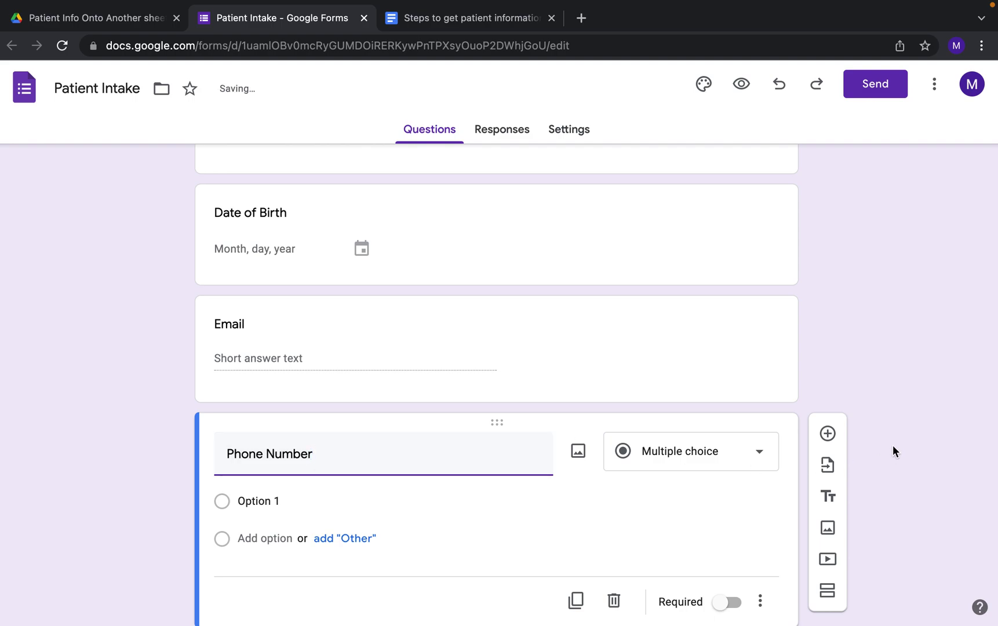
pyautogui.click(828, 433)
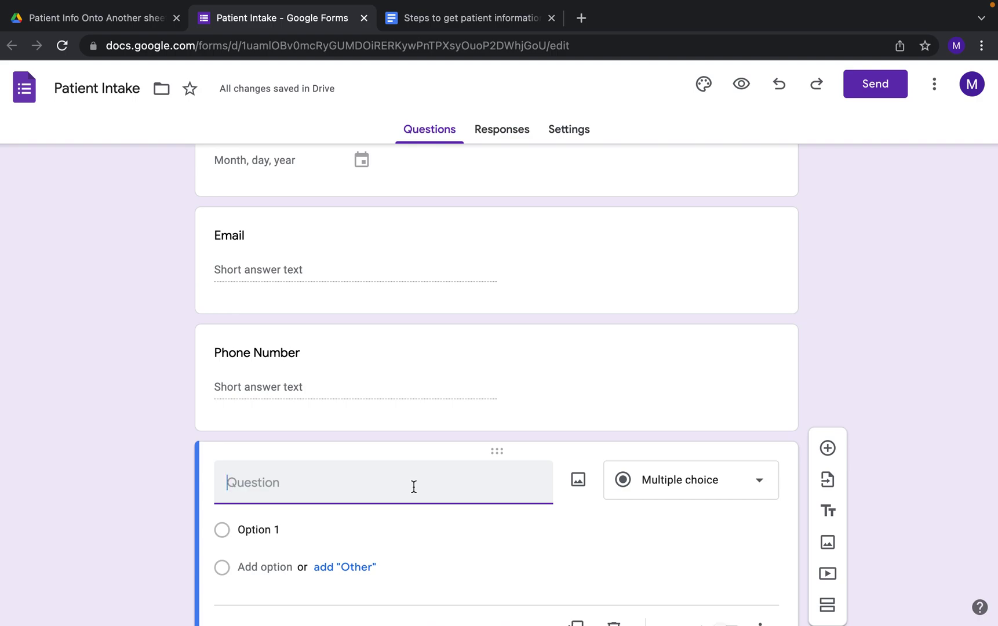
pyautogui.write('Street Address')
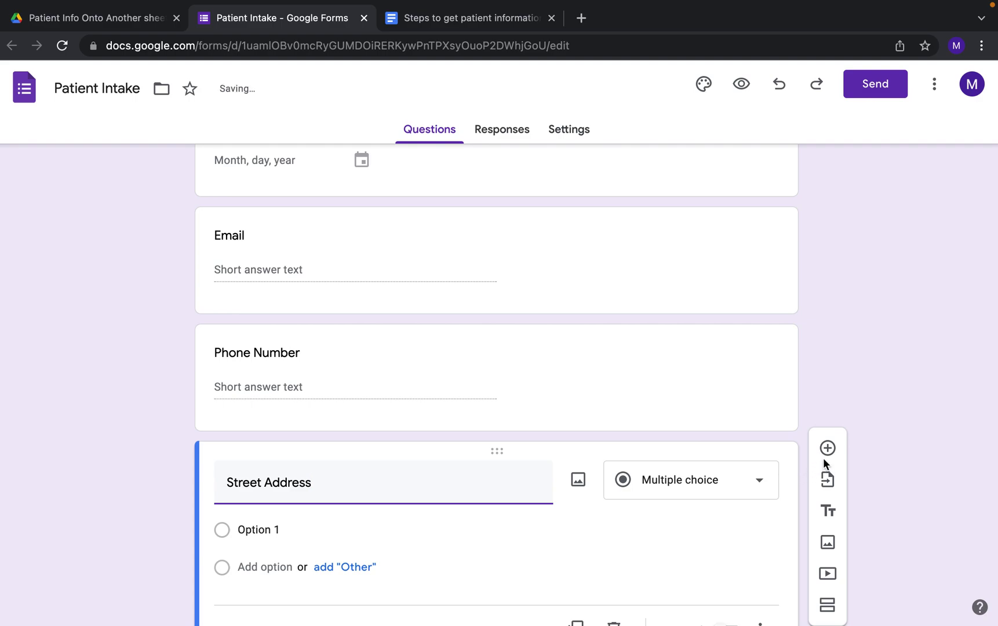
# - Add 'City', 'State' and 'Zip Code' short-answer questions
pyautogui.click(827, 451)
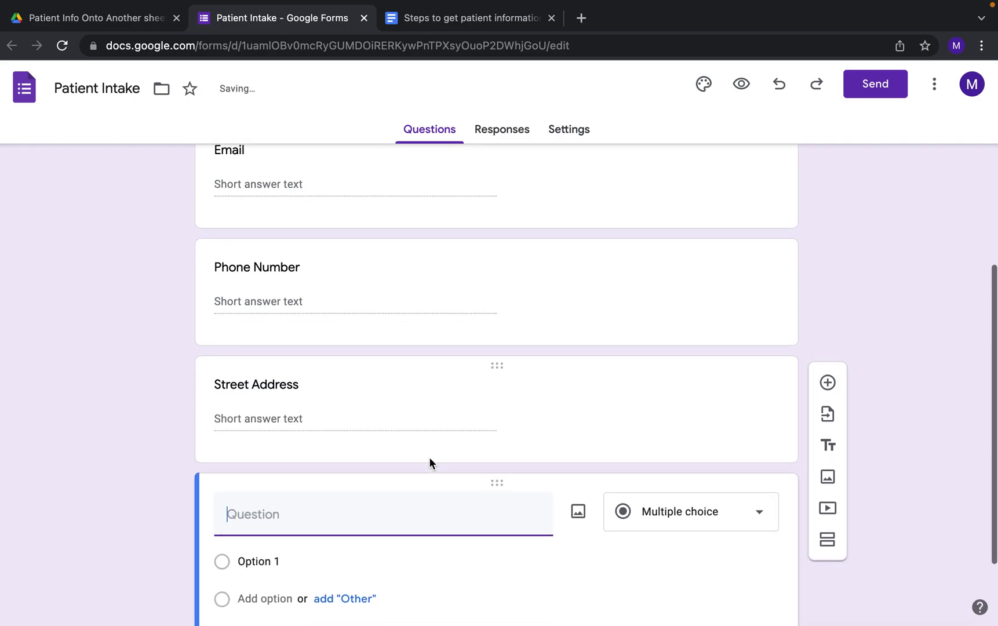
pyautogui.write('City')
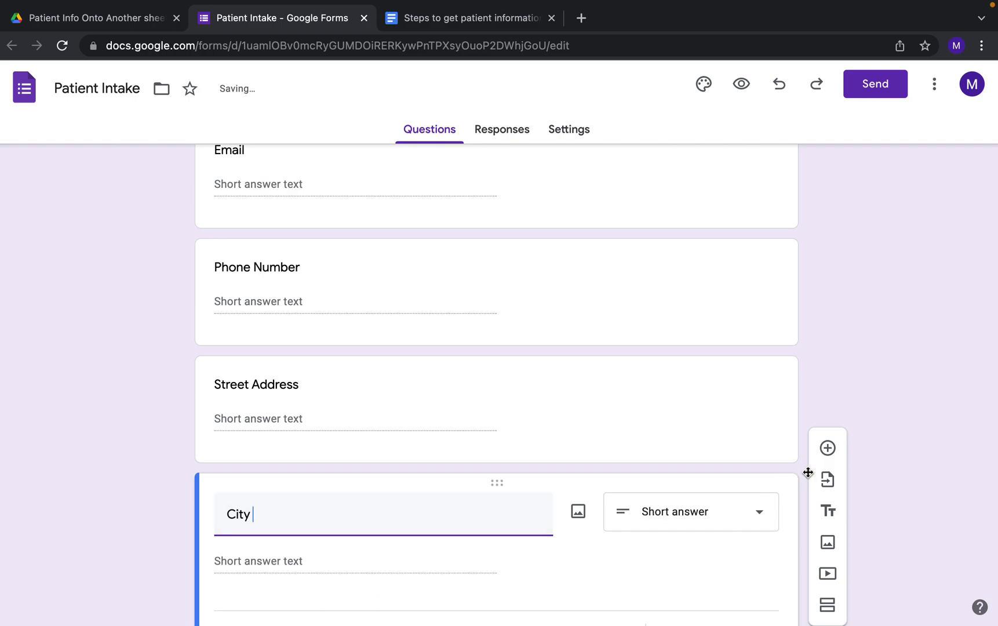
pyautogui.click(828, 448)
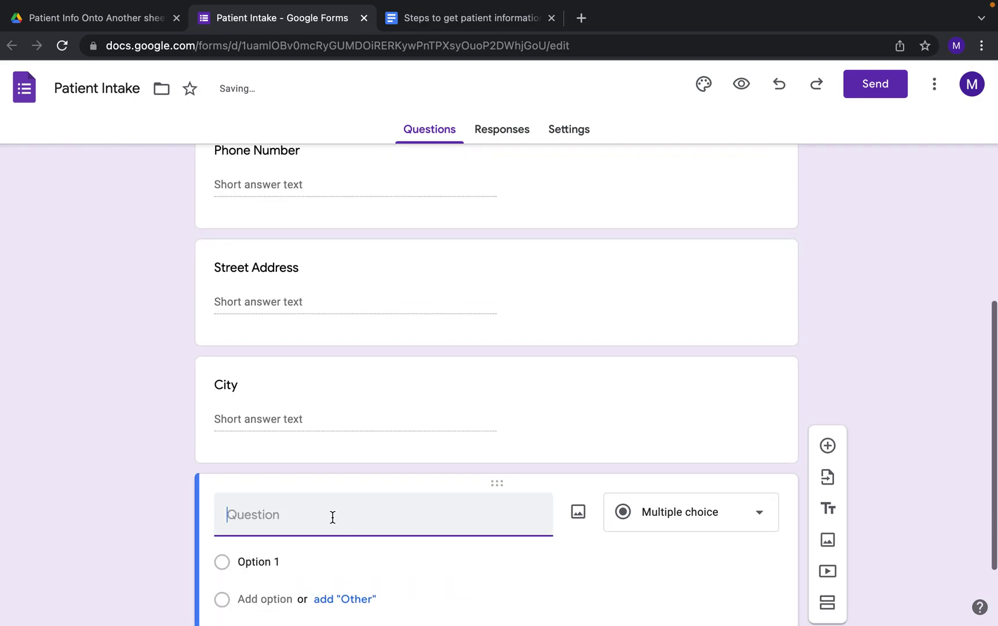
pyautogui.write('State')
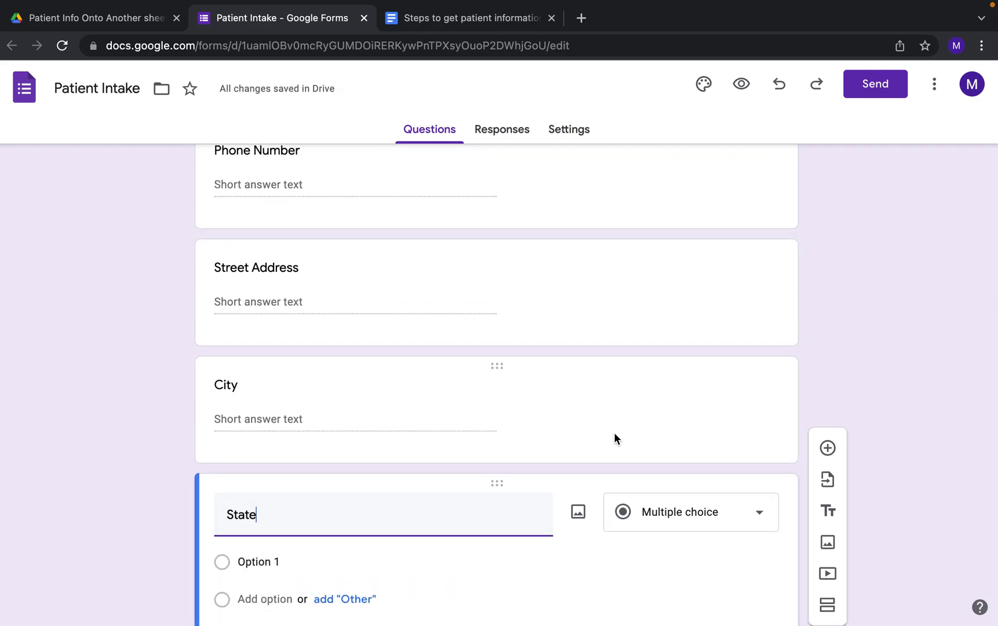
pyautogui.click(827, 448)
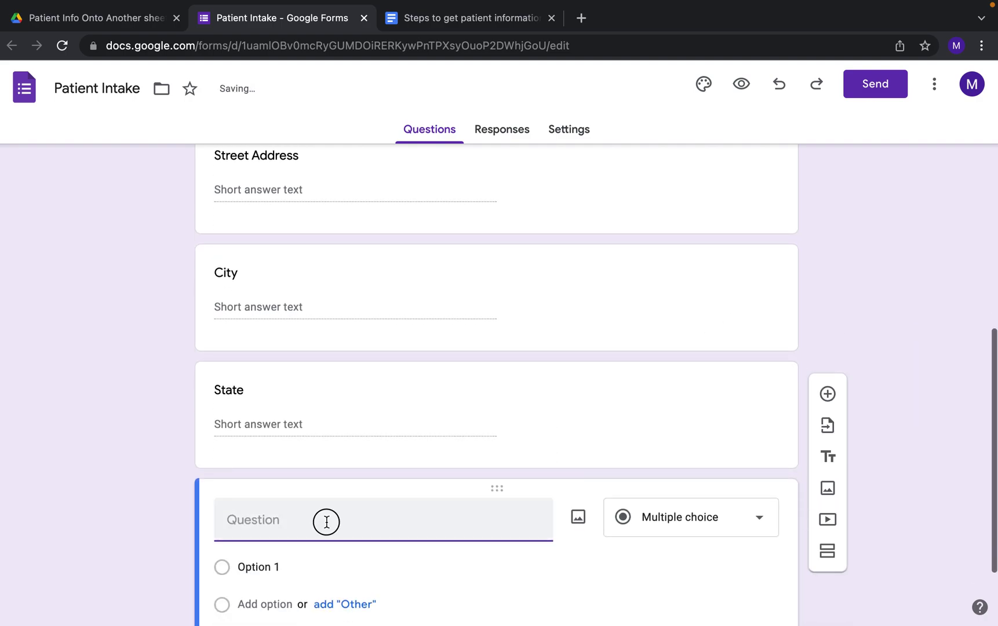
pyautogui.write('Zip Code')
pyautogui.scroll(8, 485, 427)
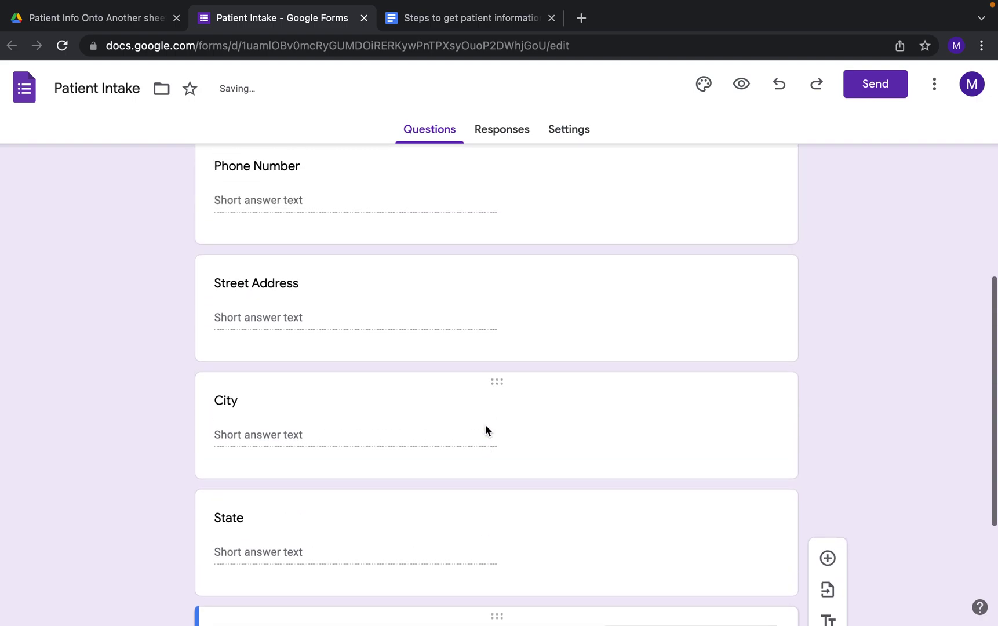
# - Turn on Required for the Patient Name (First Name, Last Name) question, then review the form
pyautogui.scroll(3, 485, 428)
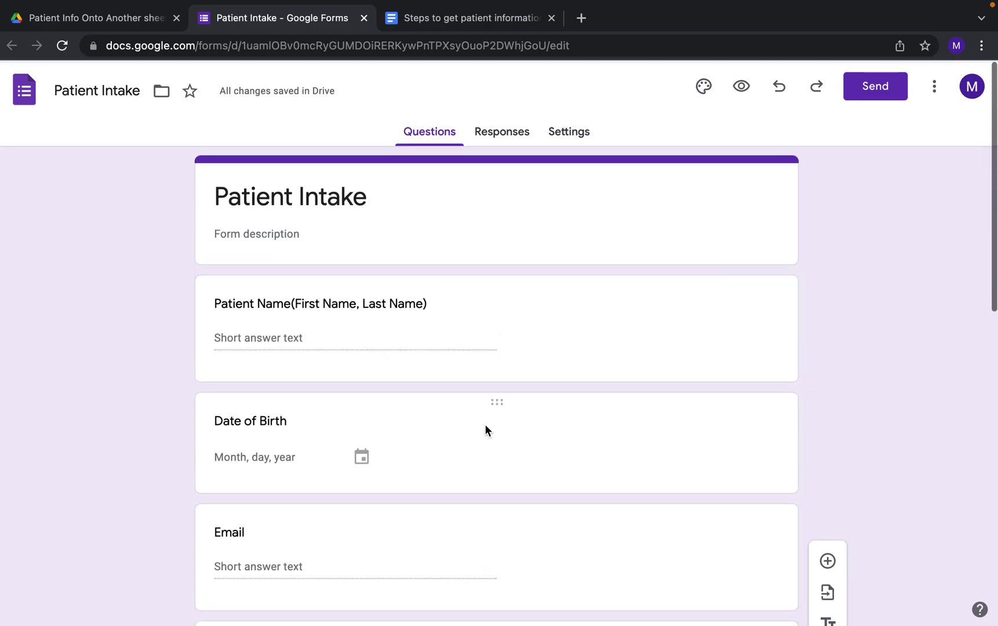
pyautogui.click(525, 348)
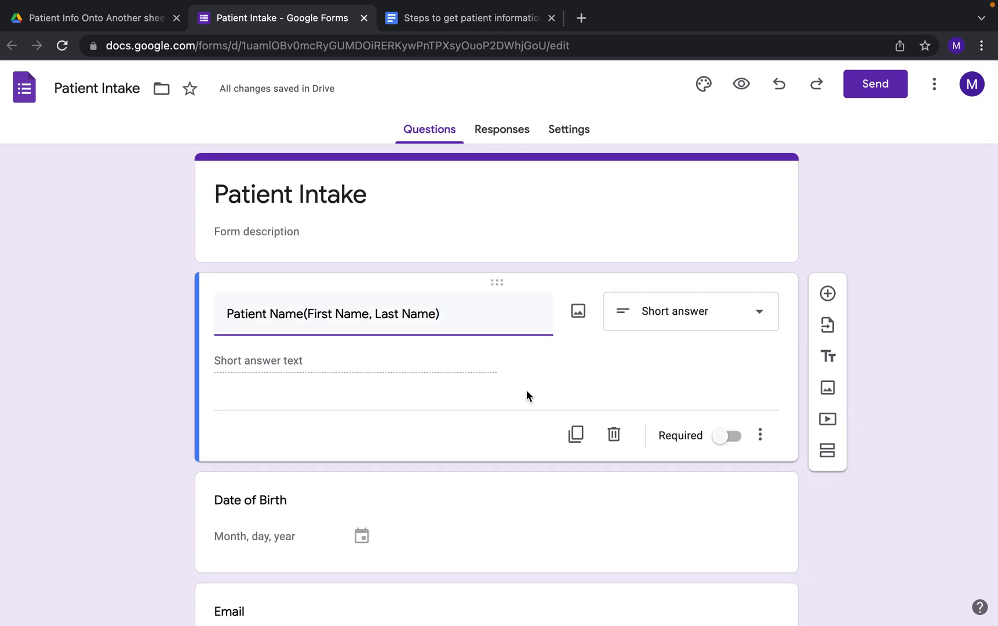
pyautogui.click(552, 392)
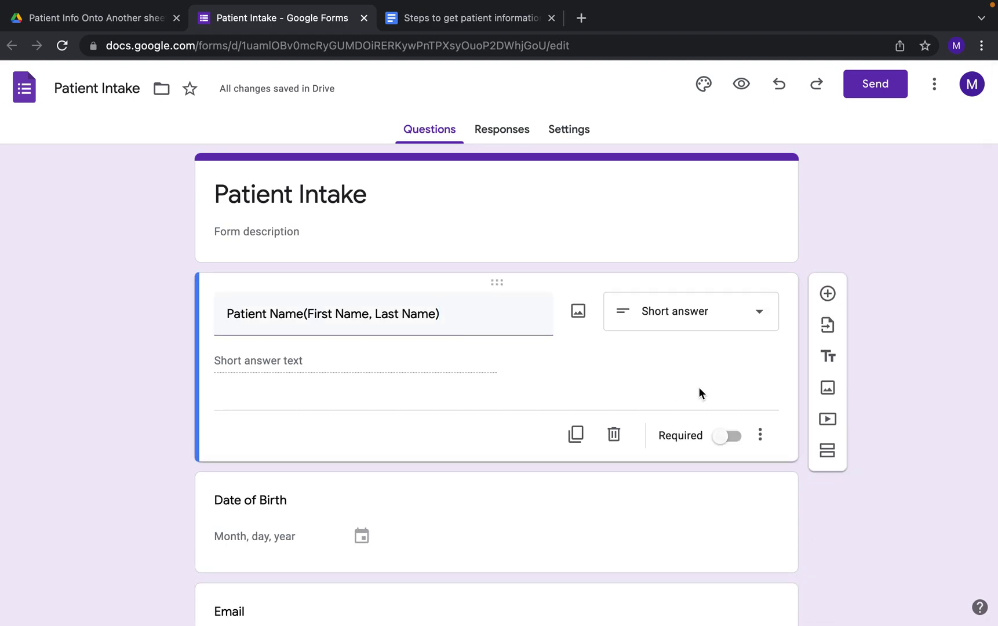
pyautogui.click(722, 440)
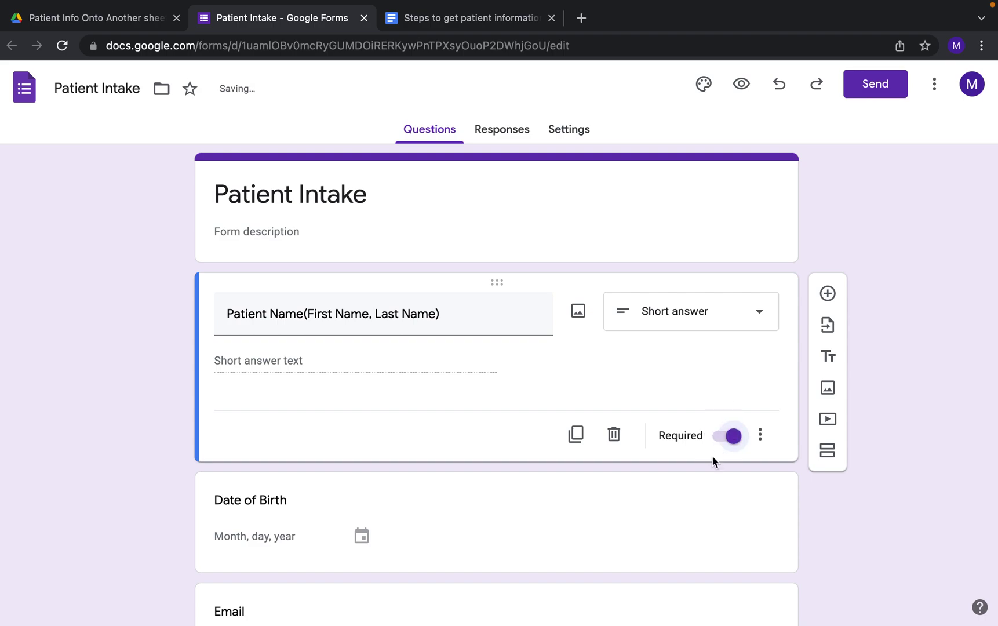
pyautogui.scroll(-2, 712, 456)
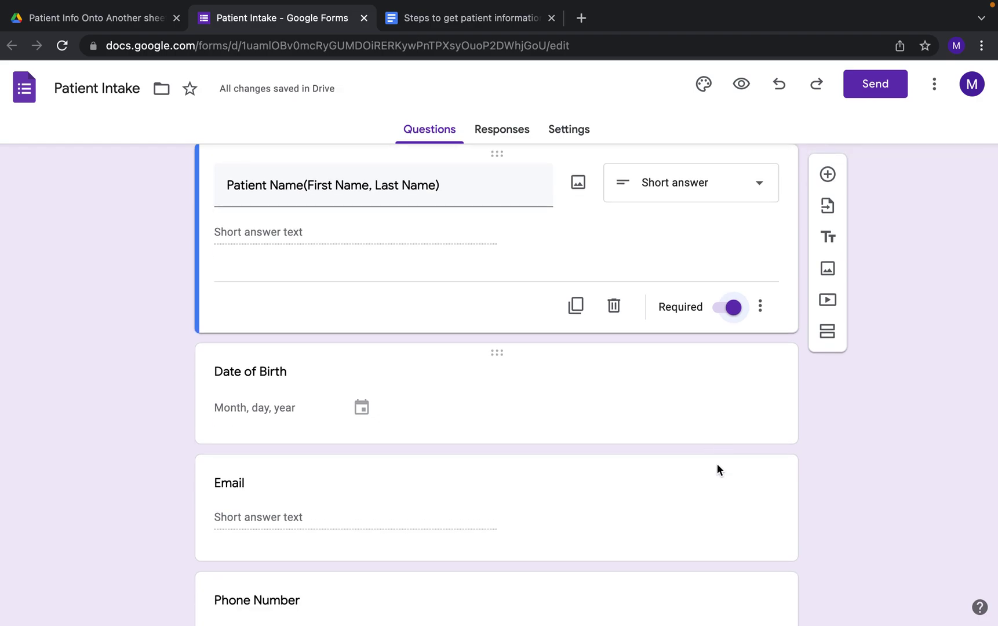
pyautogui.scroll(-3, 722, 441)
pyautogui.scroll(-8, 727, 432)
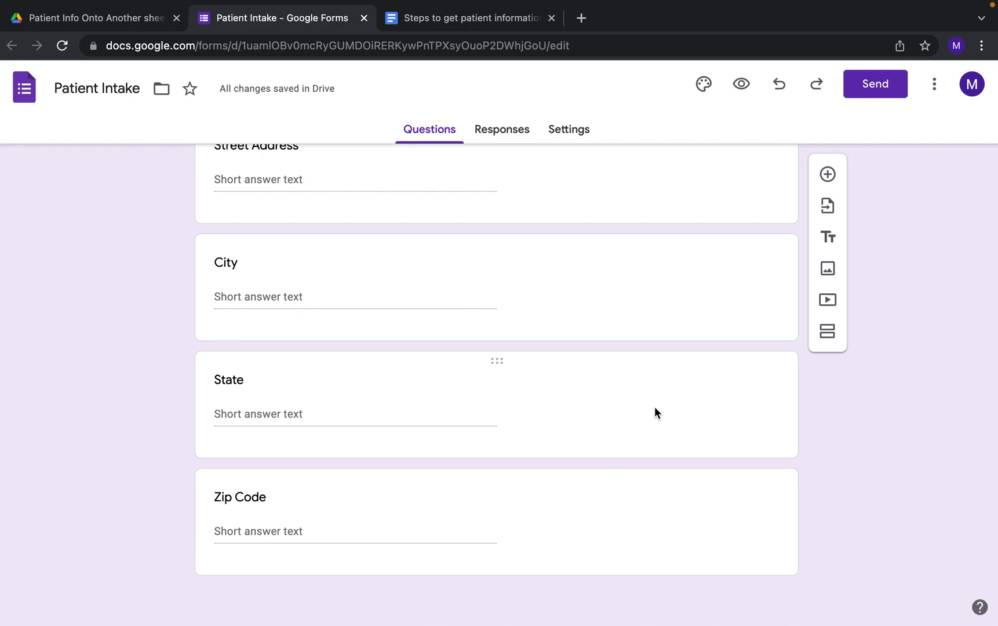
pyautogui.scroll(10, 656, 408)
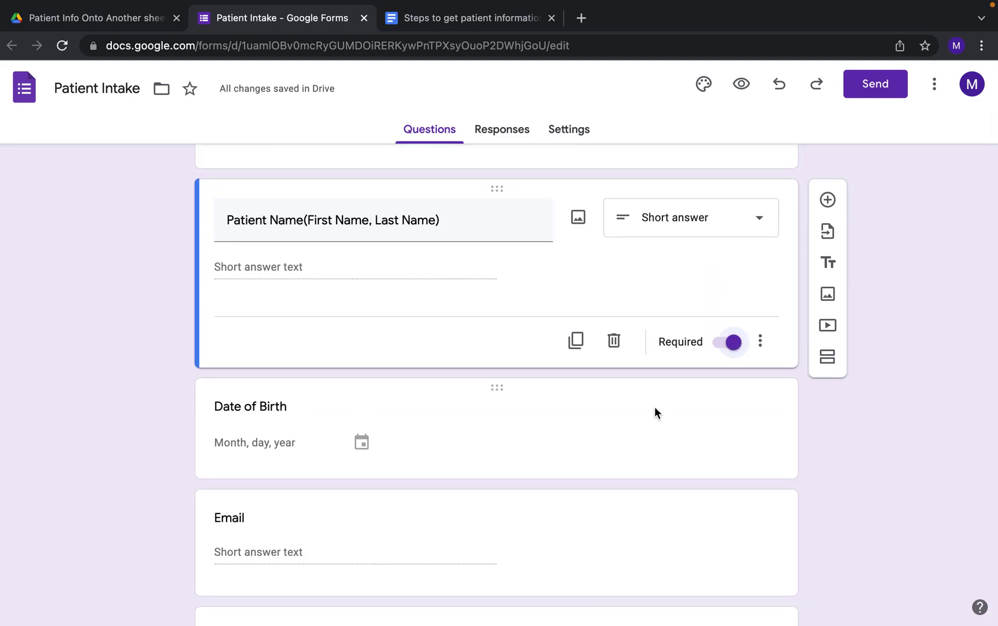
pyautogui.scroll(-2, 655, 408)
pyautogui.scroll(-6, 671, 424)
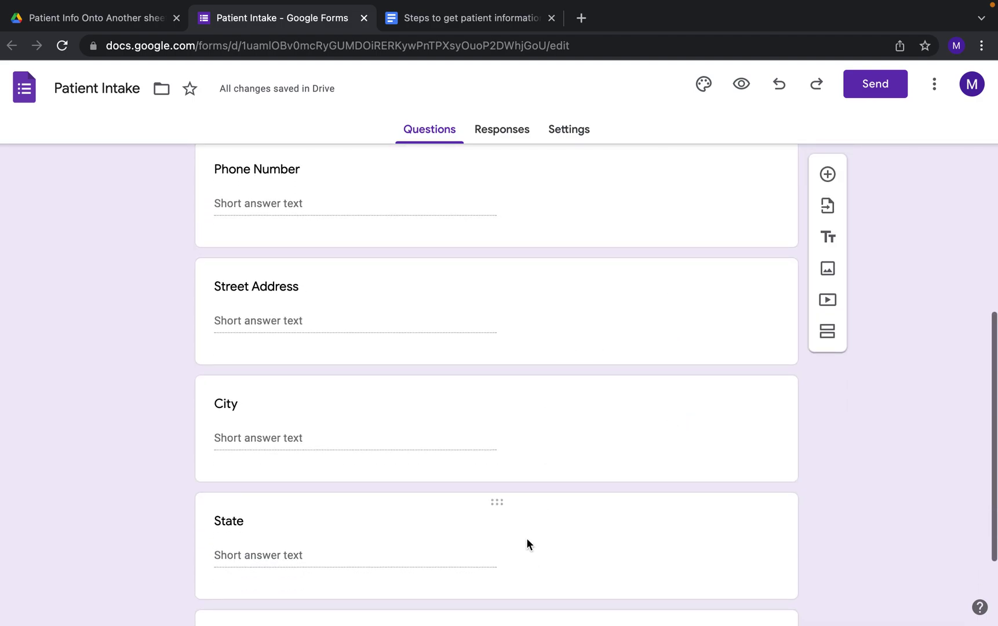
pyautogui.scroll(-3, 528, 540)
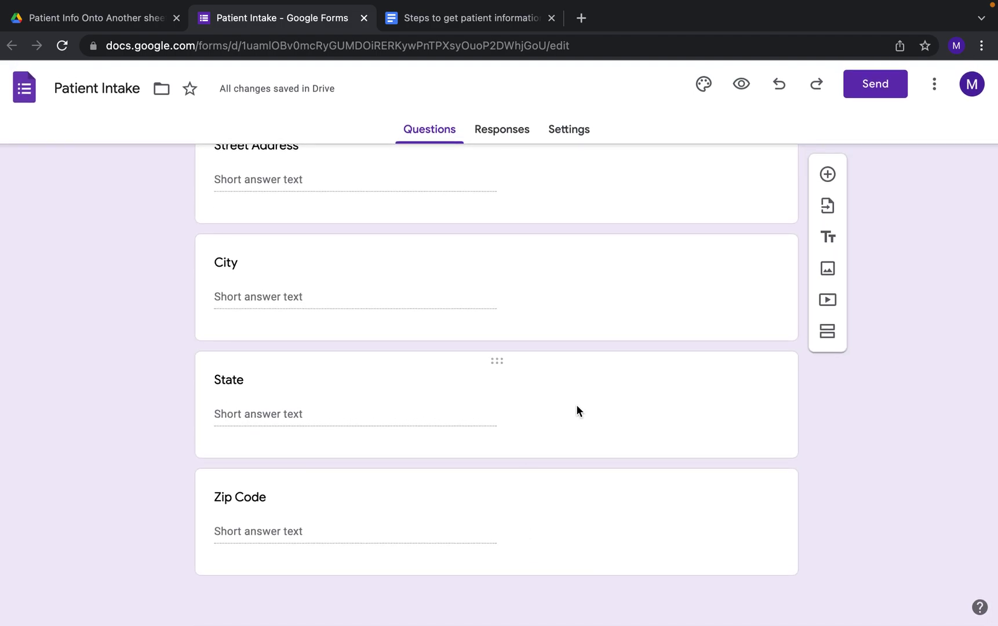
pyautogui.scroll(10, 576, 404)
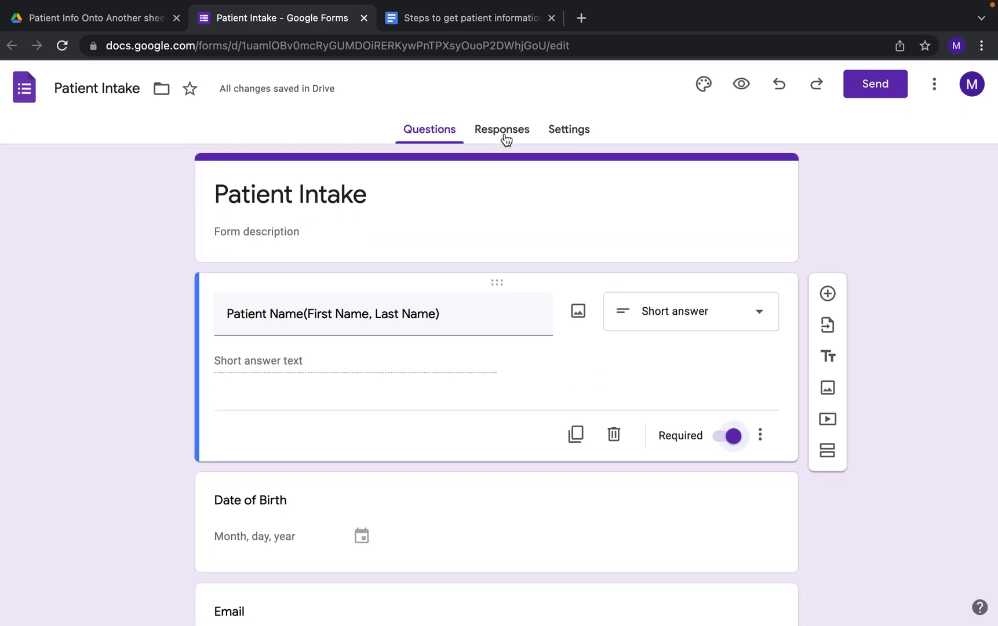
# - From the Responses view, link responses to a new 'Patient Intake (Responses)' spreadsheet
pyautogui.click(506, 135)
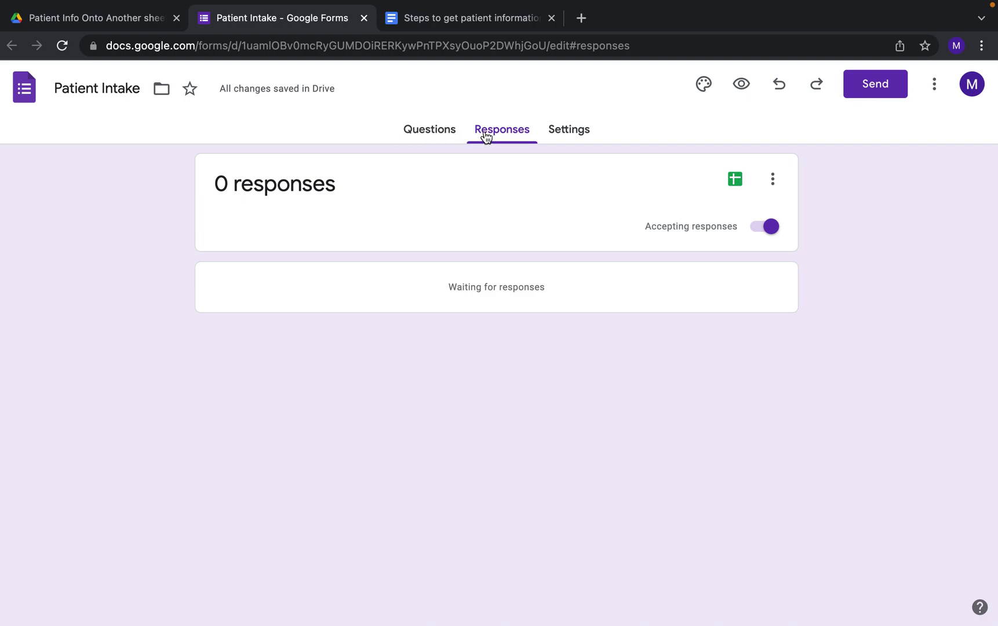
pyautogui.click(736, 181)
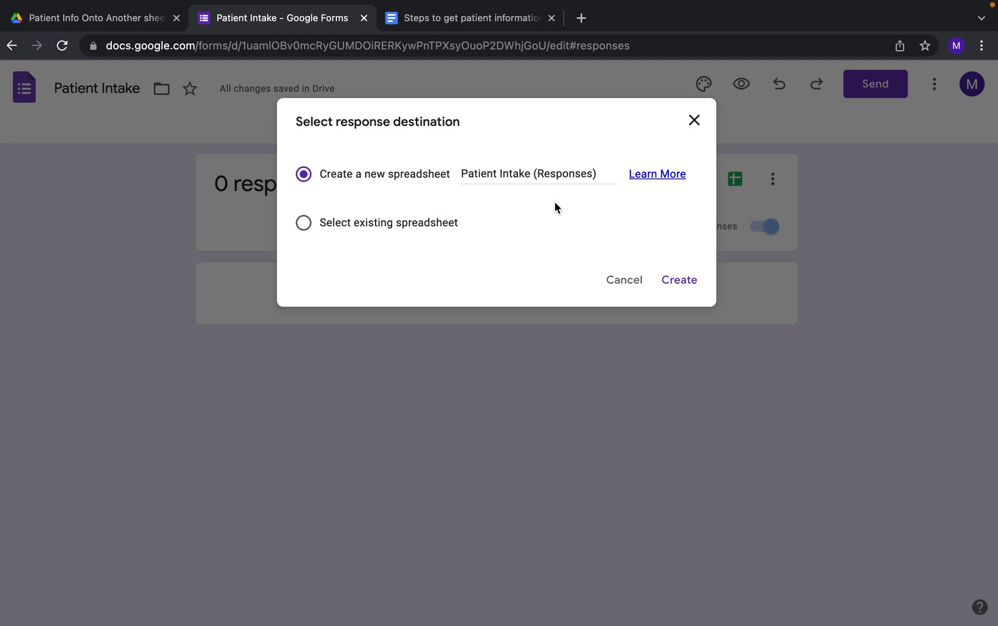
pyautogui.click(677, 281)
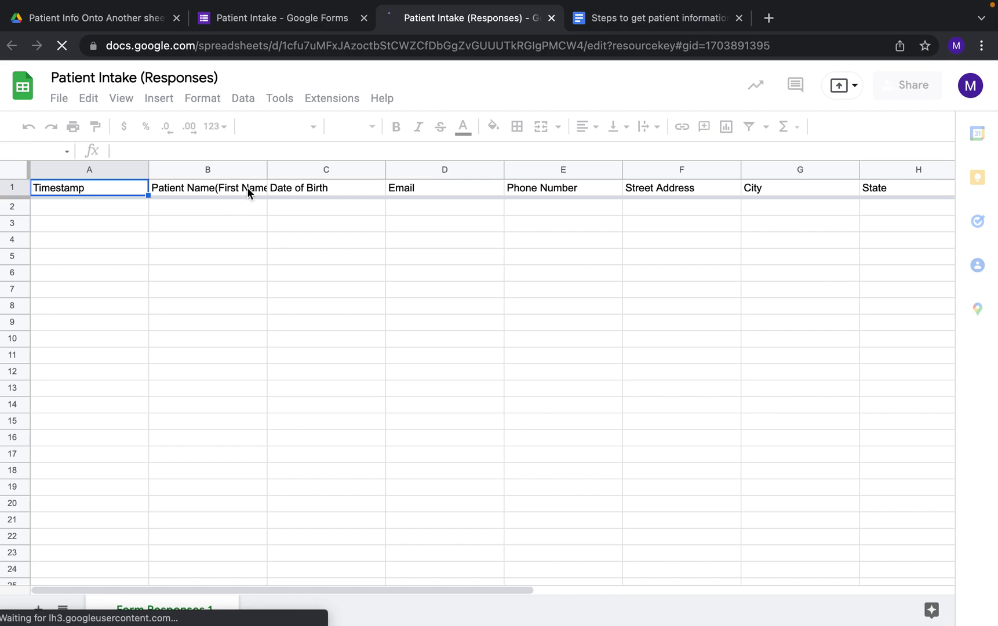
pyautogui.click(248, 192)
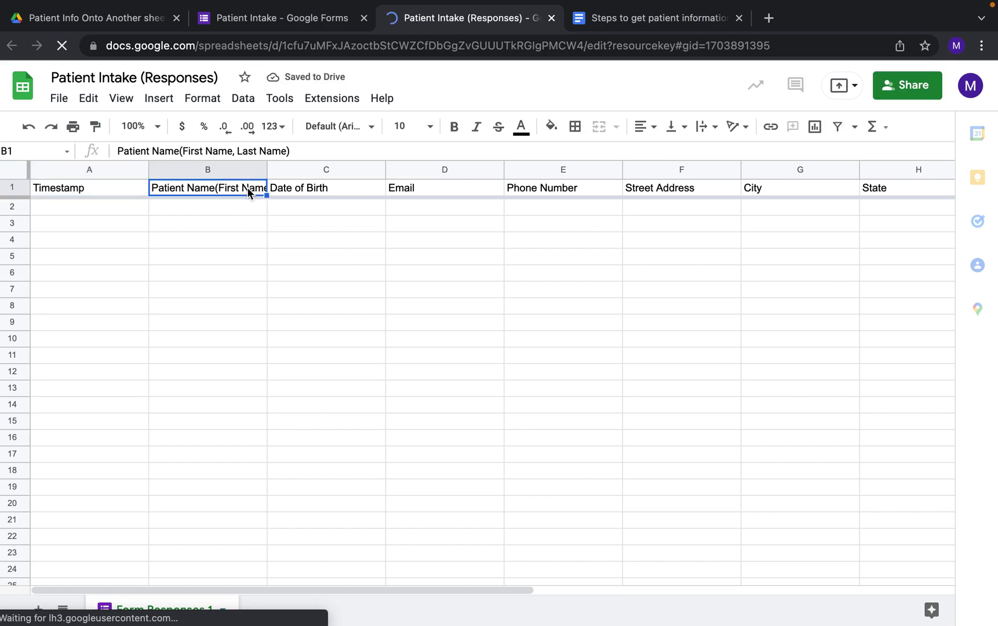
pyautogui.press('Right')
pyautogui.press('Right')
pyautogui.press('Right')
pyautogui.press('Right')
pyautogui.press('Right')
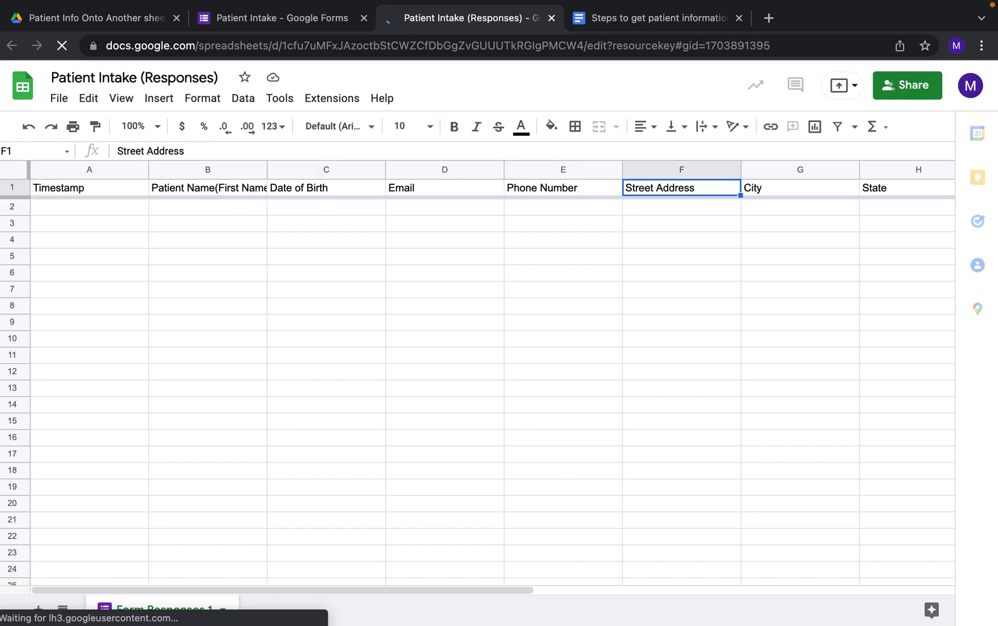
pyautogui.press('Right')
pyautogui.press('Right')
pyautogui.press('Right')
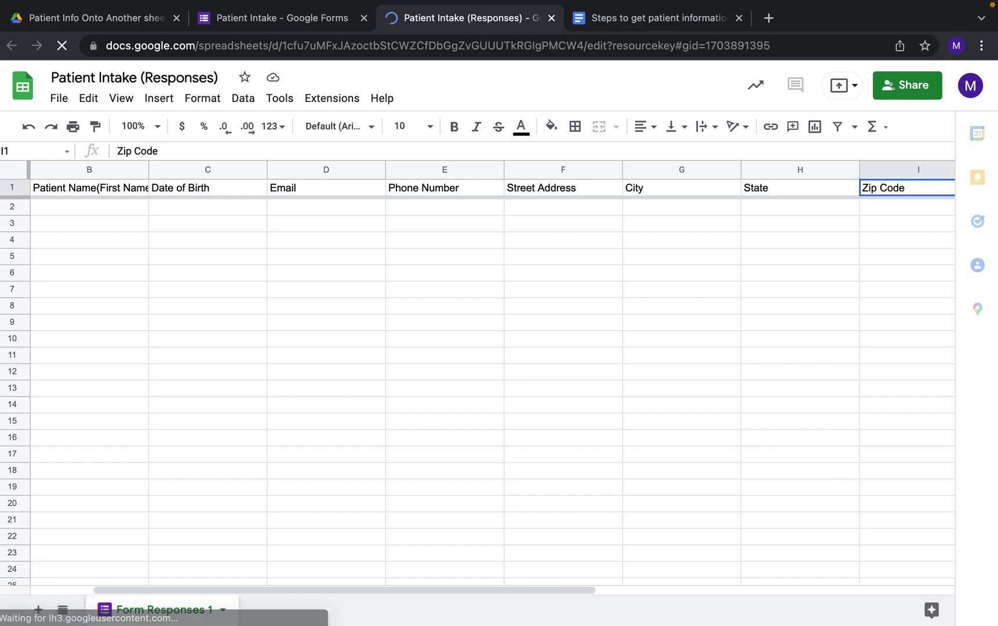
pyautogui.press('Left')
pyautogui.press('Left')
pyautogui.press('Left')
pyautogui.press('Left')
pyautogui.press('Left')
pyautogui.press('Left')
pyautogui.press('Left')
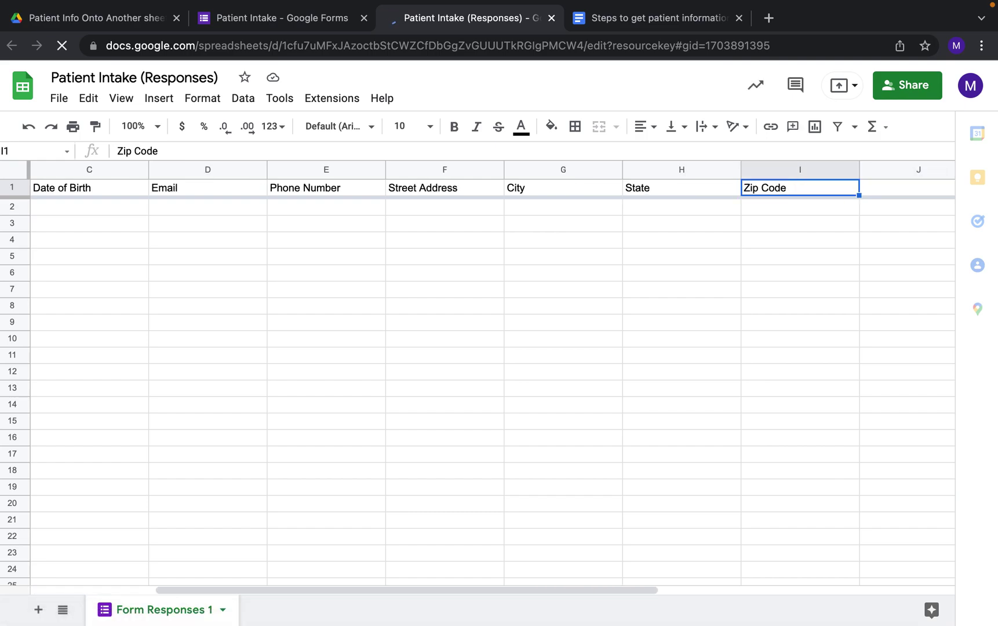
pyautogui.press('Left')
pyautogui.press('Left')
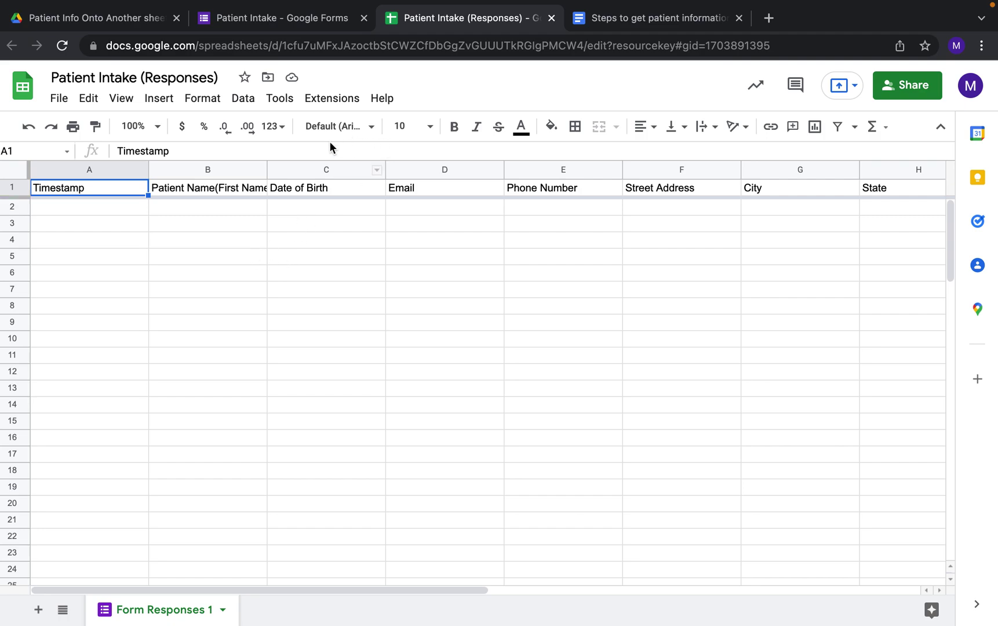
# - Select the spreadsheet ID between /d/ and /edit in the web address
pyautogui.click(284, 42)
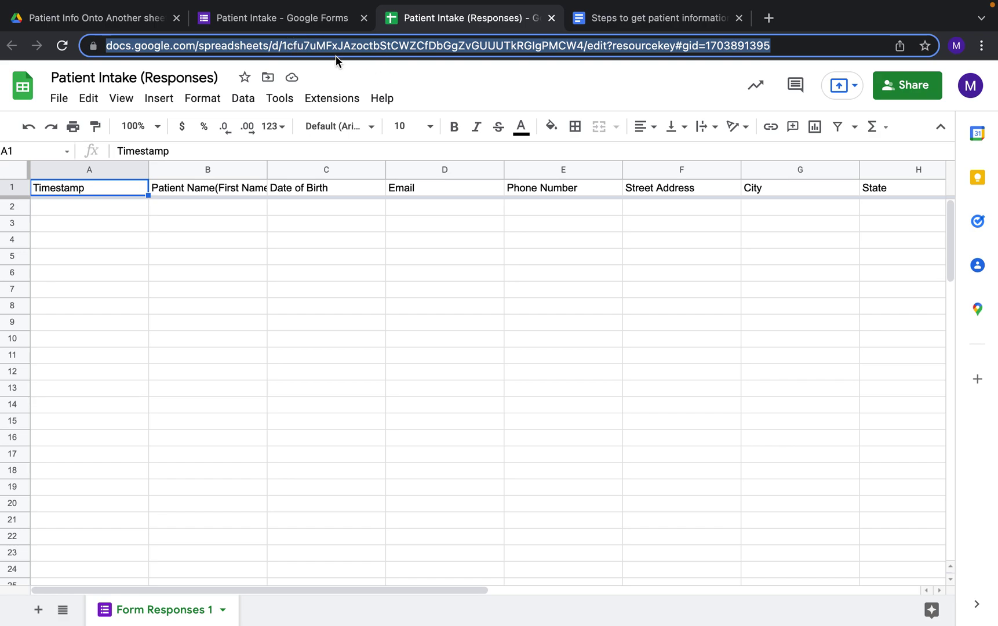
pyautogui.click(283, 47)
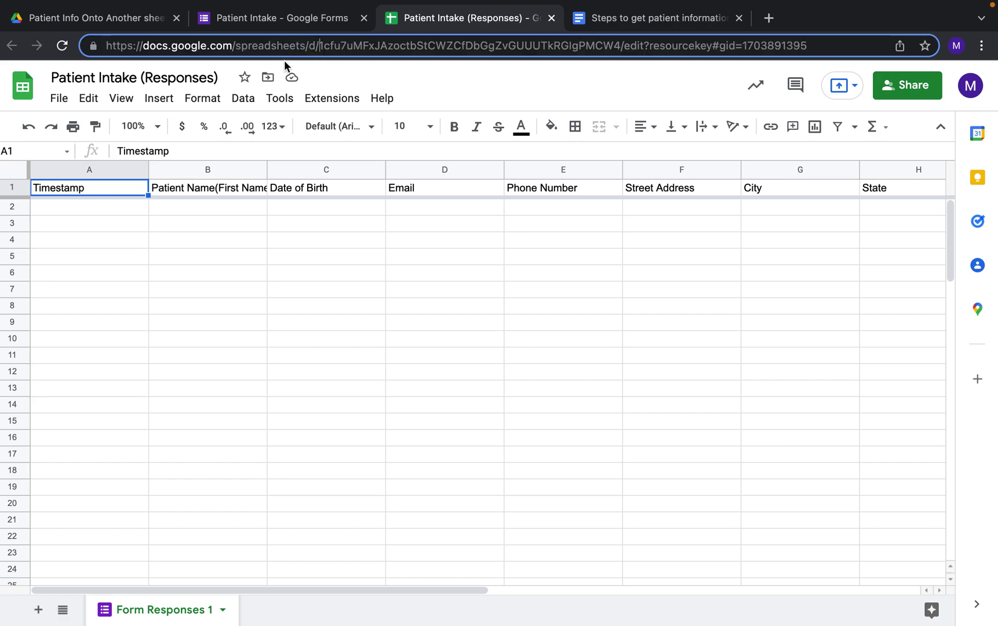
pyautogui.doubleClick(312, 45)
pyautogui.doubleClick(629, 44)
pyautogui.click(319, 45)
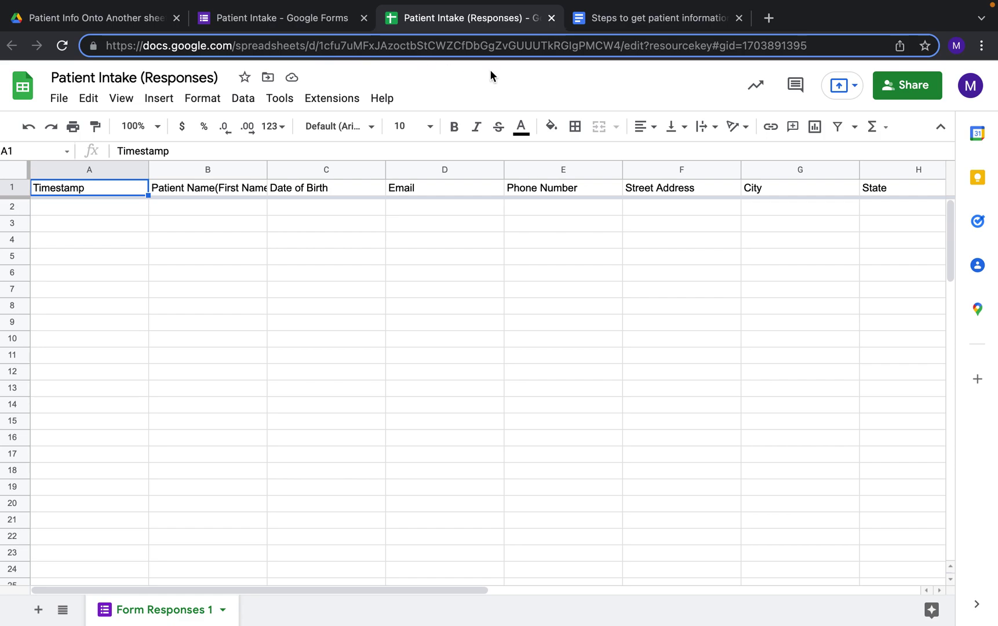
pyautogui.keyDown('shift'); pyautogui.click(619, 46); pyautogui.keyUp('shift')
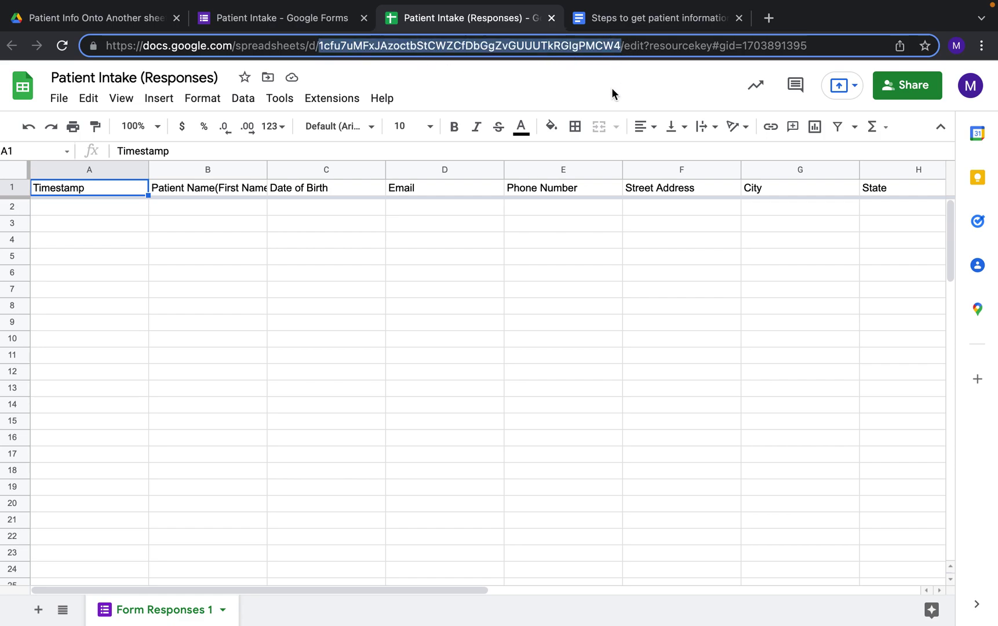